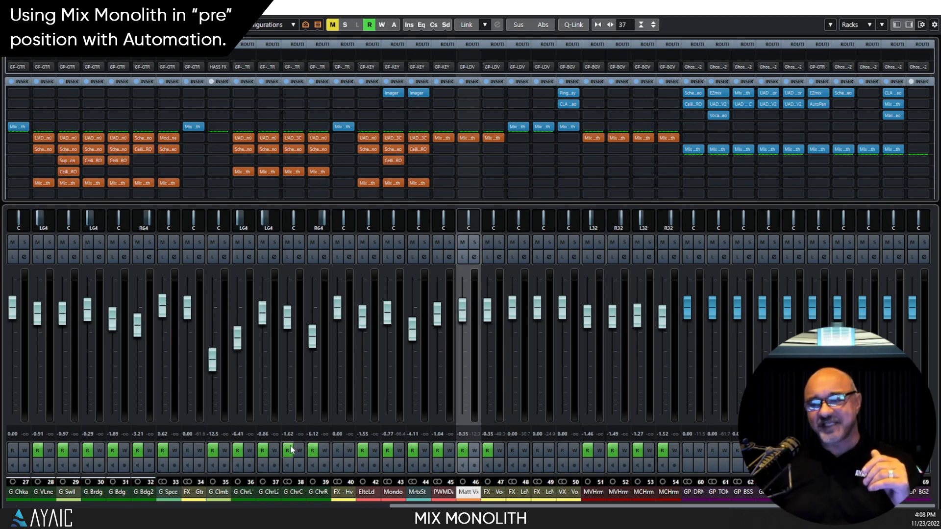
Inspect the Mix Monolith settings on the G-ChrL2 guitar channel and the VX - Vocal Throw channel, closing each editor.
click(267, 173)
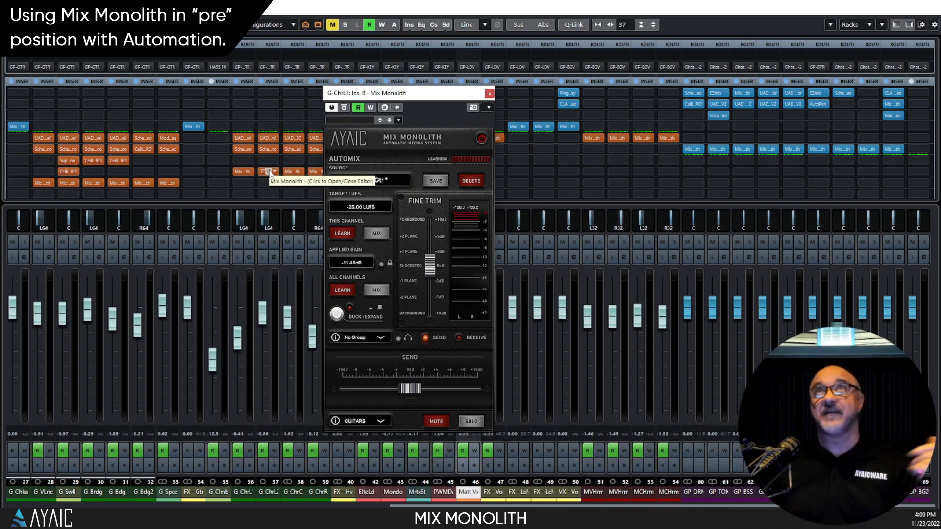
click(489, 93)
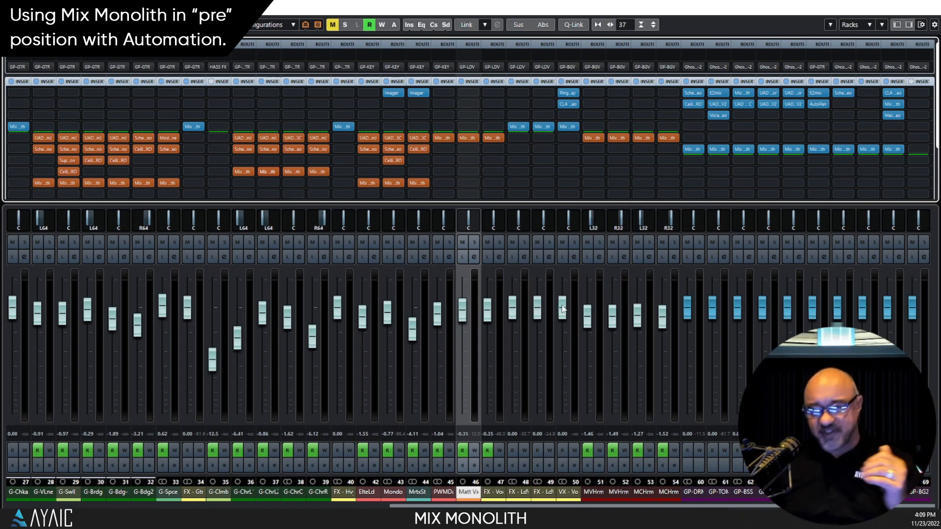
click(569, 127)
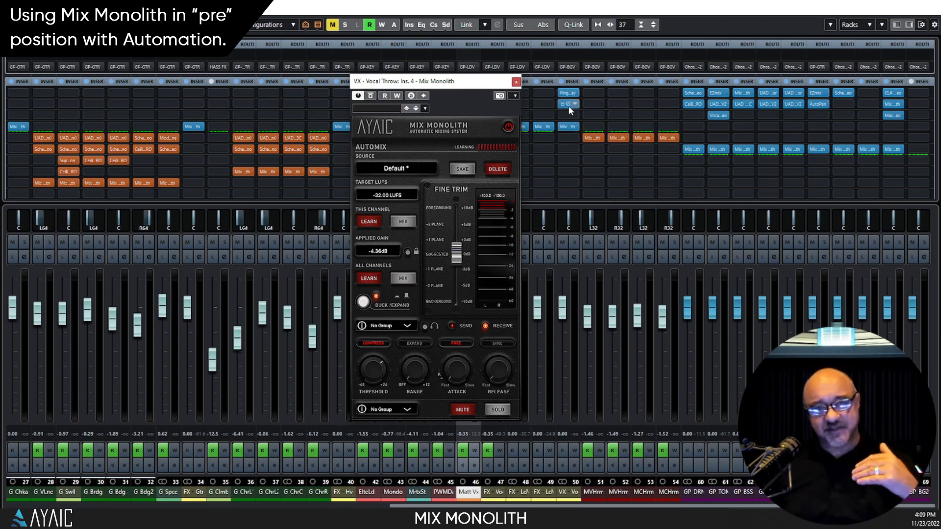
click(516, 82)
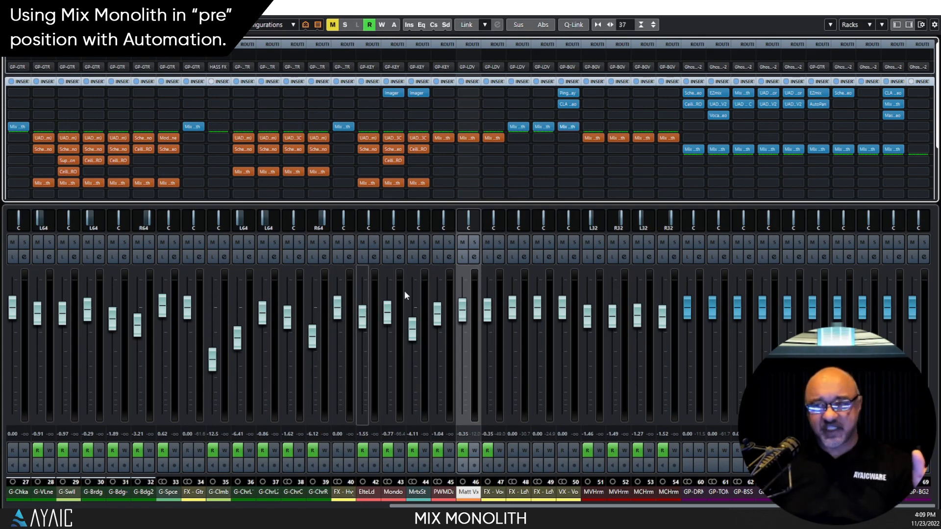
Move Mix Monolith on the lead vocal channel from its post-fader insert to pre-fader insert slot 4.
drag(471, 139, 456, 127)
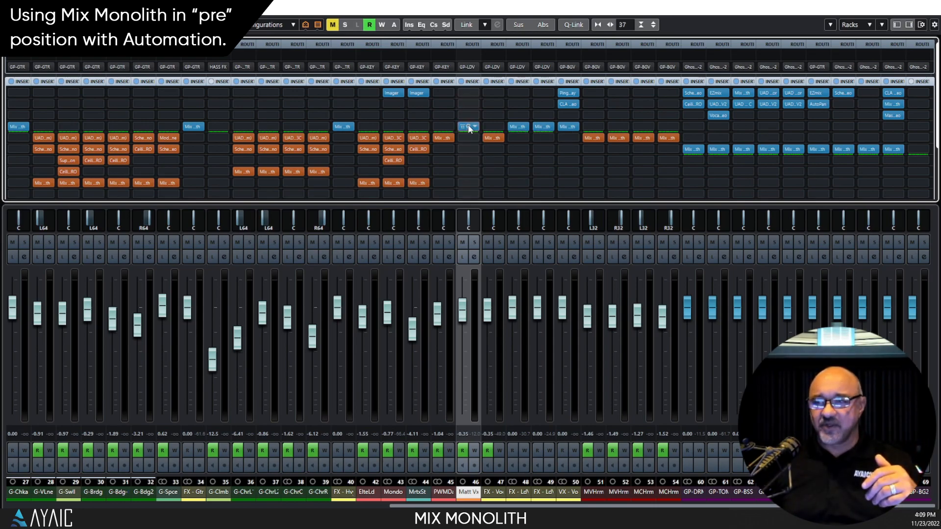
click(468, 128)
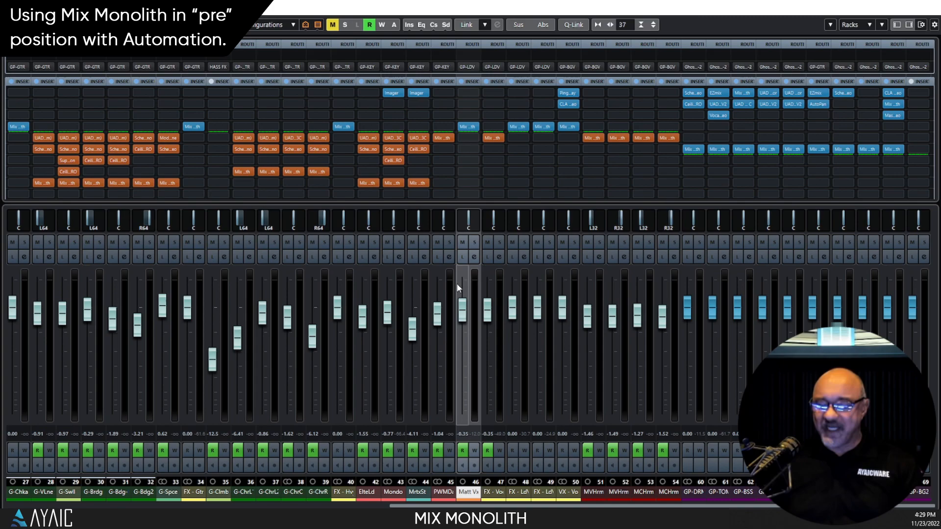
Load the mono UAD API Vision Channel Strip into the first insert of the lead vocal channel.
click(477, 91)
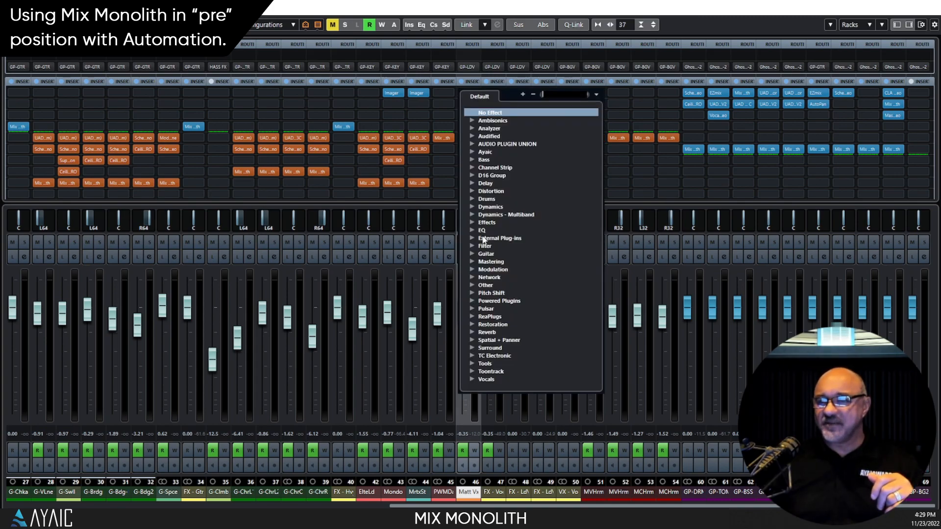
click(471, 301)
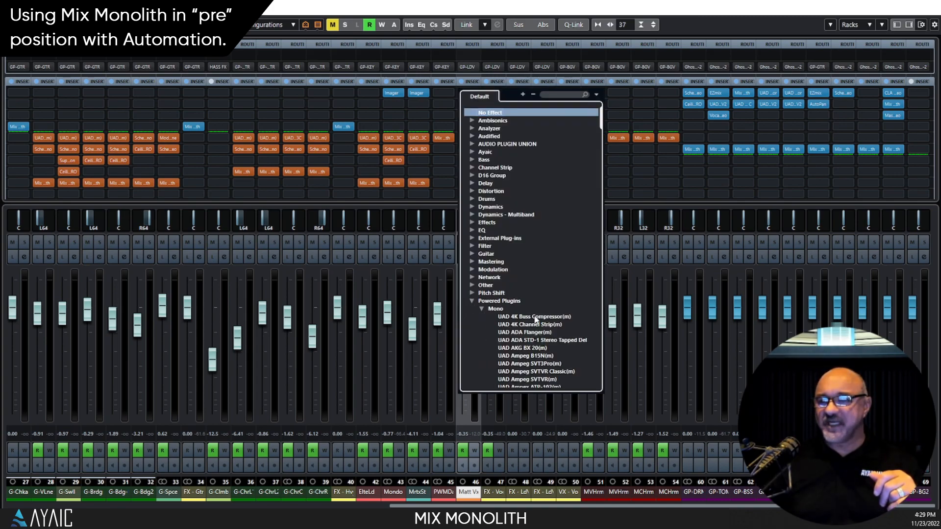
scroll(533, 317, down, 10)
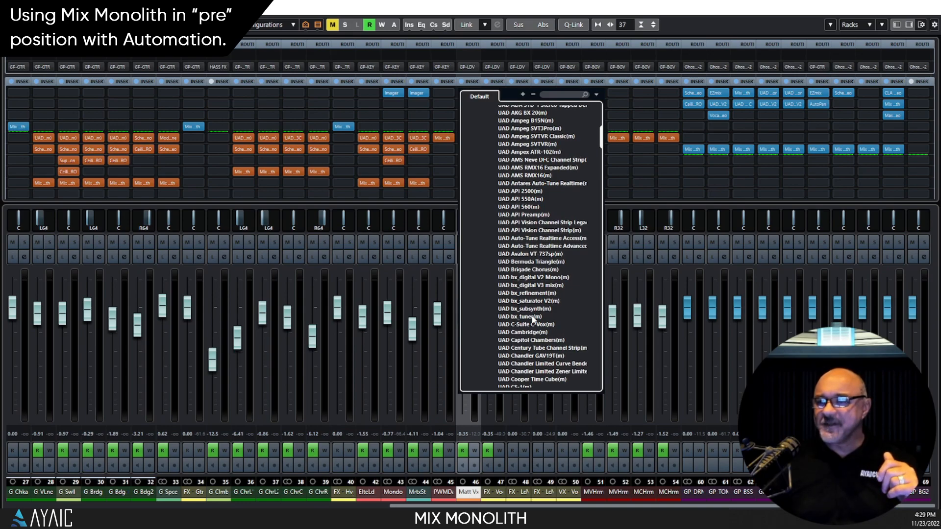
click(544, 230)
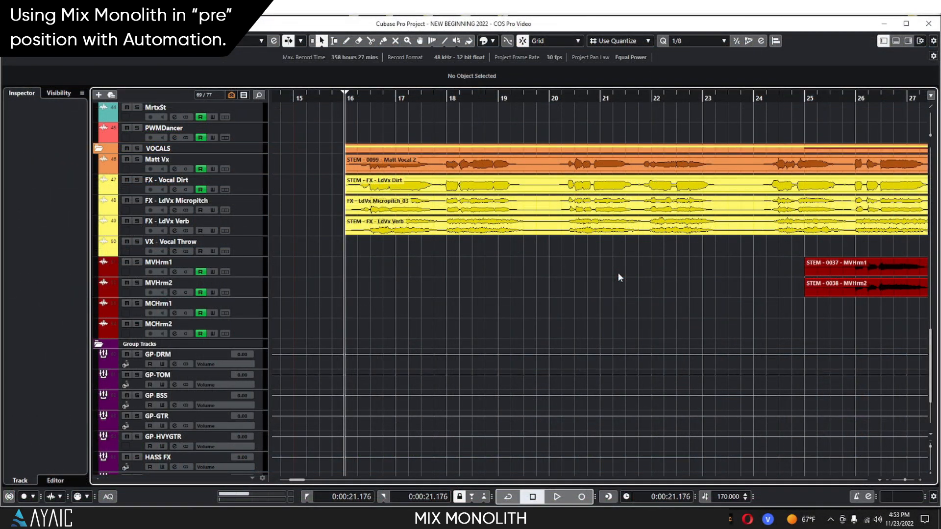
Show the lead vocal track's volume automation lane and place the API Vision editor fully in view.
click(243, 161)
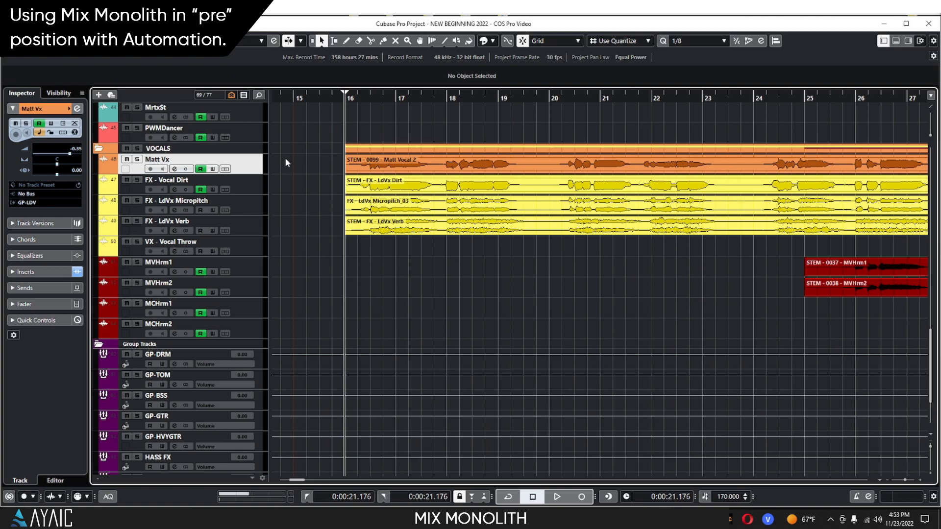
click(105, 172)
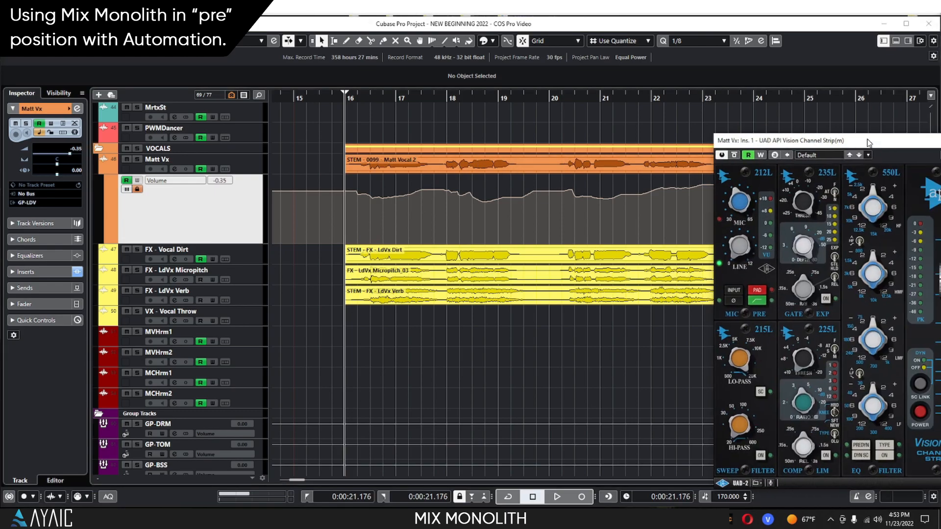
drag(875, 144, 808, 122)
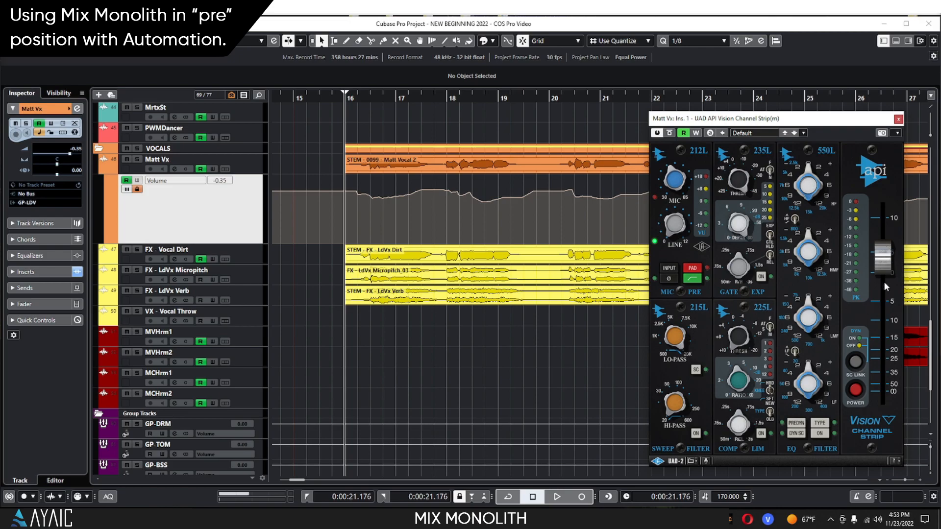
Write automation with the API Vision output fader during playback to create a Level automation lane on the lead vocal track.
click(213, 169)
key(space)
drag(877, 257, 880, 279)
key(space)
Delete the recorded Level automation points and turn off automation writing on the lead vocal track.
drag(356, 251, 437, 305)
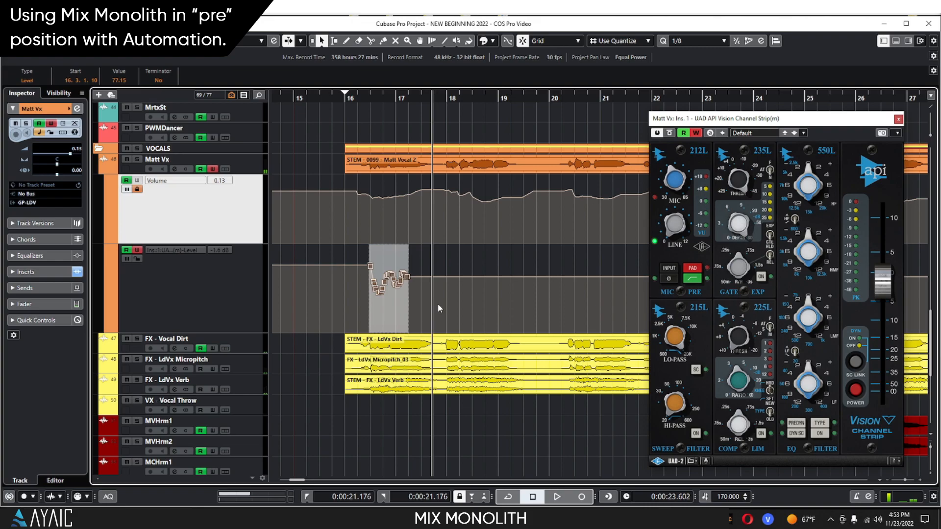
key(Delete)
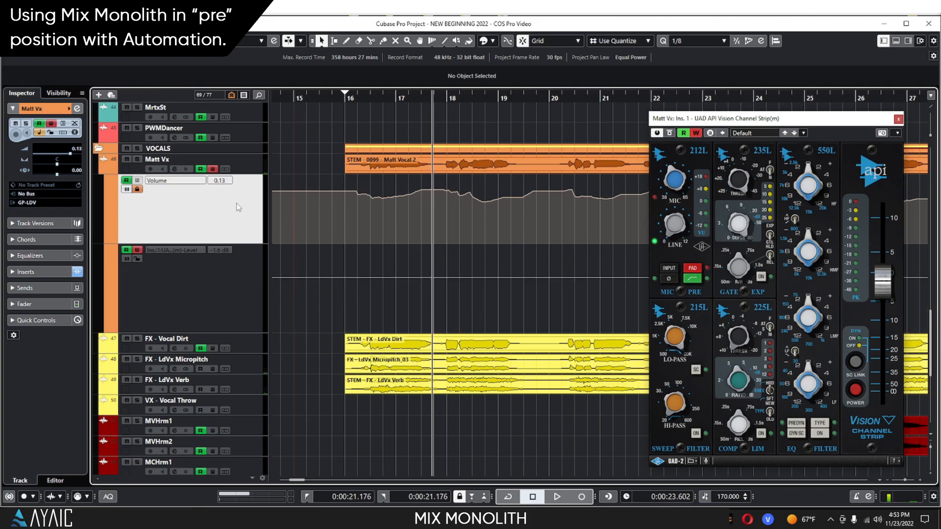
click(213, 170)
Unlock the lead vocal's Volume lane and copy its automation from bar 16 to bar 175 into the API Vision Level lane.
click(137, 190)
click(334, 41)
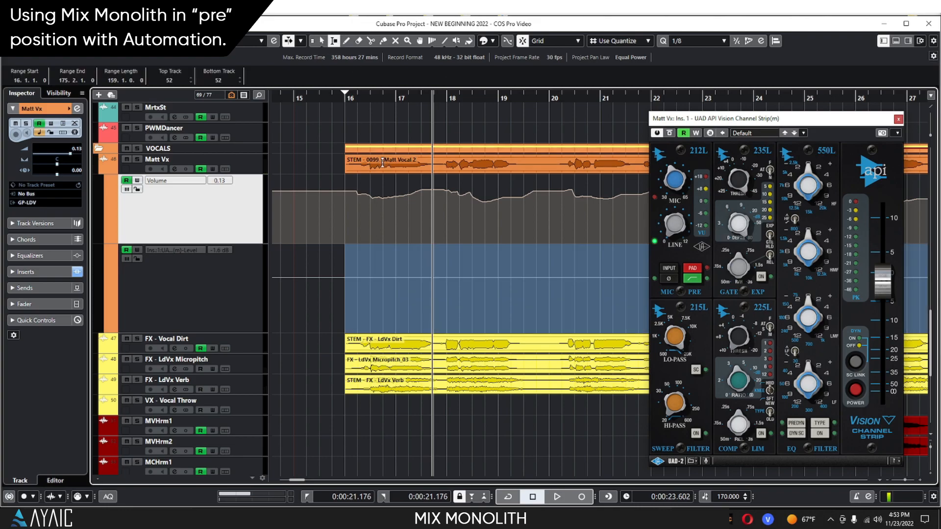
click(344, 209)
drag(346, 199, 483, 238)
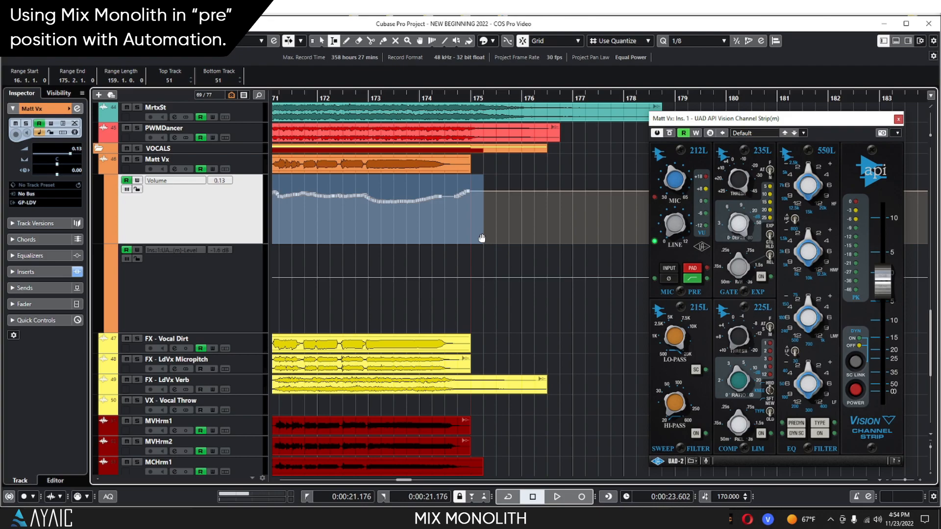
click(212, 300)
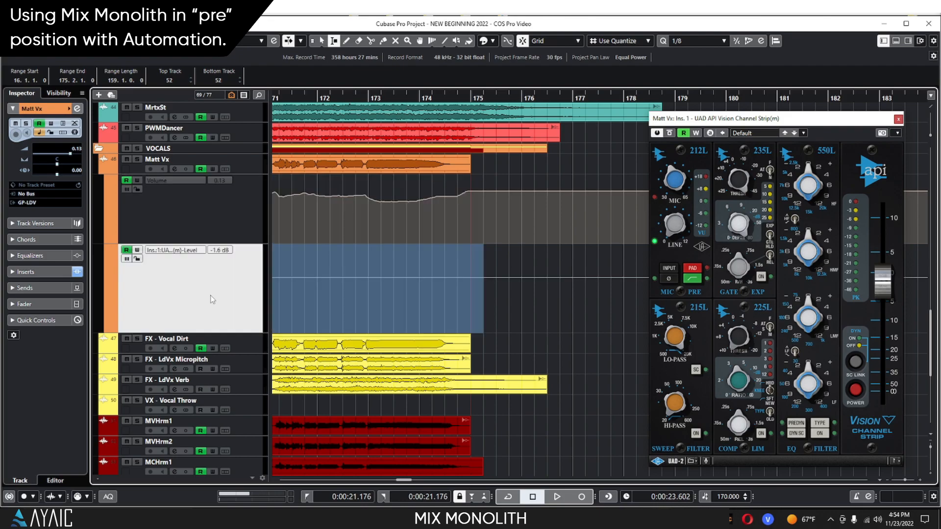
key(alt+v)
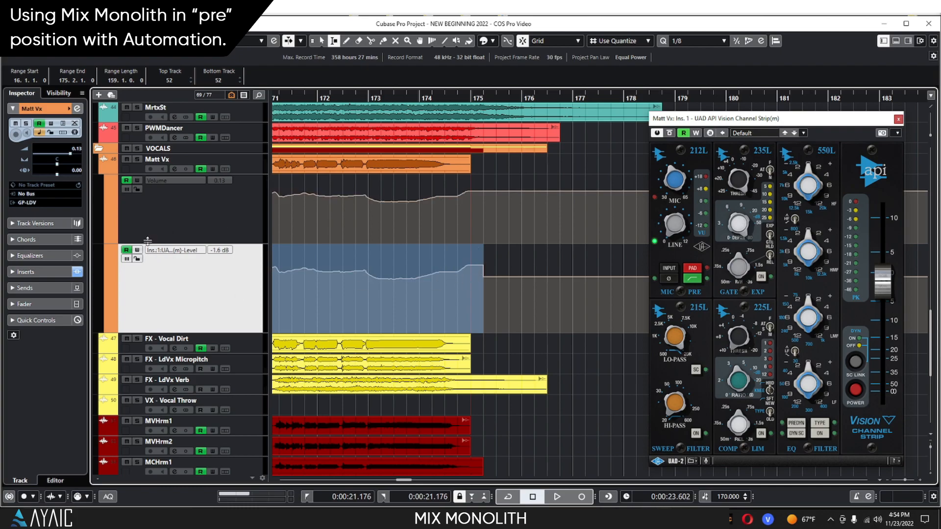
Lock the Volume lane, disable automation reading for the lead vocal track, and re-enable reading for the Level lane only.
click(138, 189)
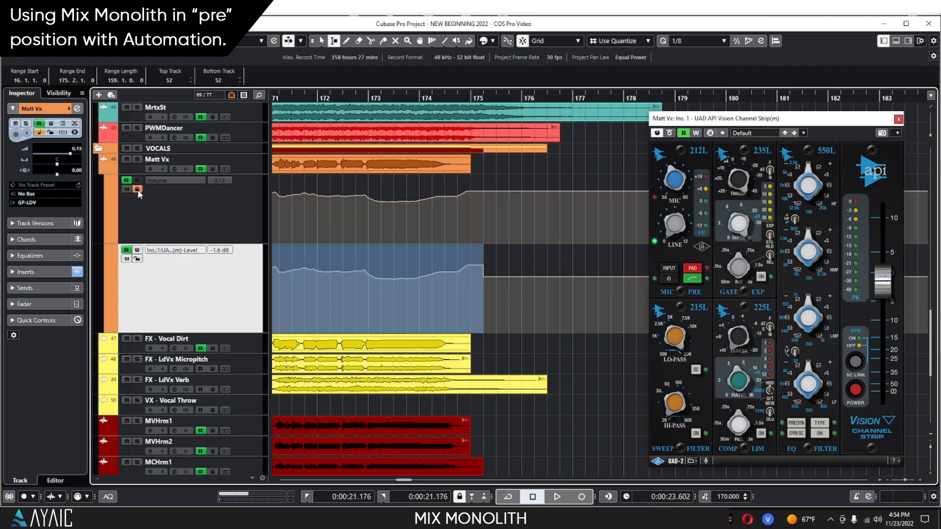
click(201, 169)
click(126, 250)
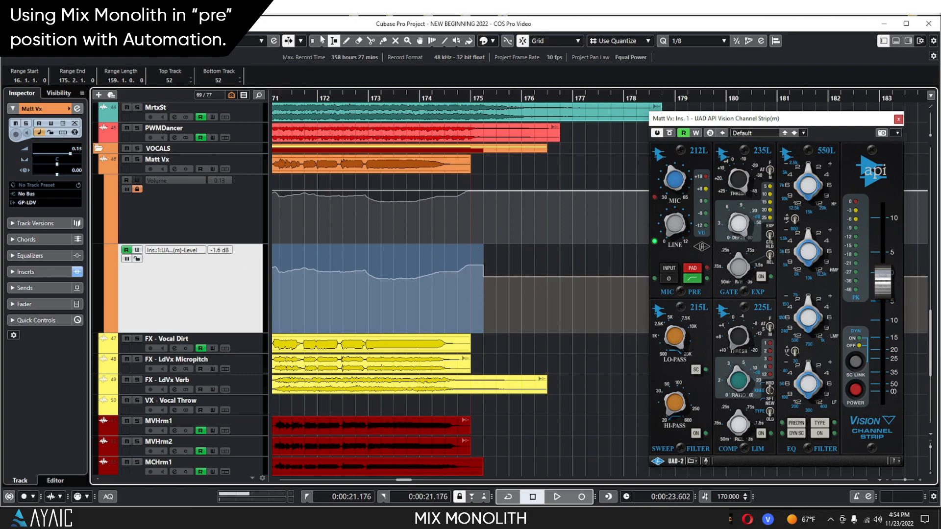
Delete the stray Level automation points at the end of the pasted range near bar 175 and at its start at bar 16.
click(321, 41)
click(484, 267)
key(Delete)
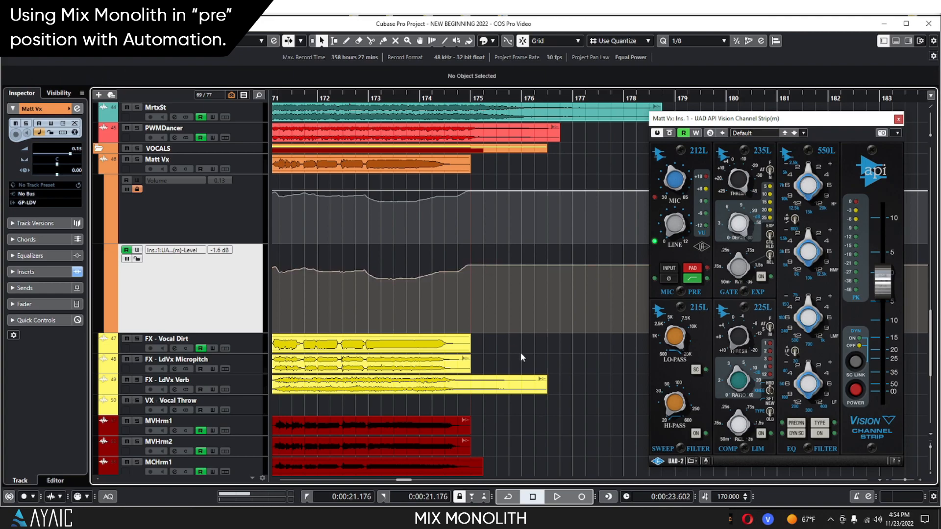
drag(405, 480, 299, 482)
click(455, 278)
key(Delete)
key(Delete)
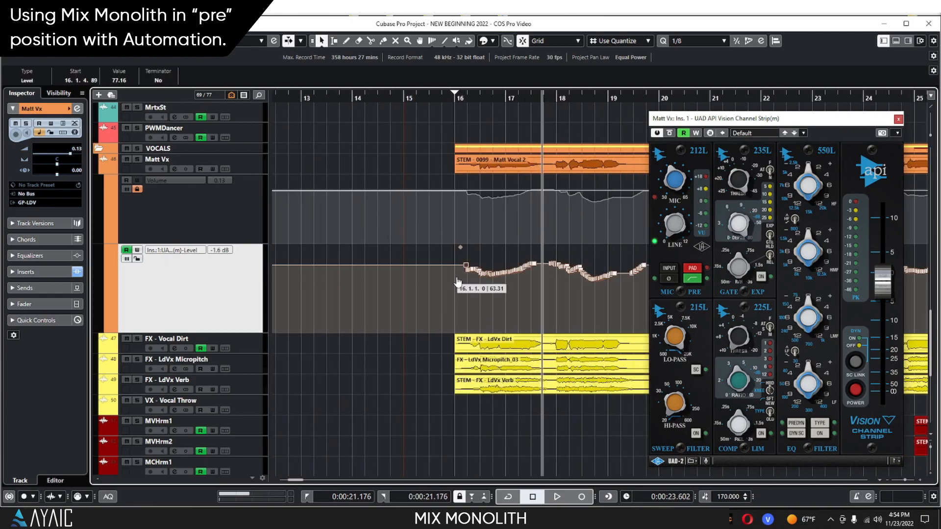
Play the song from bar 16 to check that the API Vision output fader follows the Level automation.
click(456, 97)
key(space)
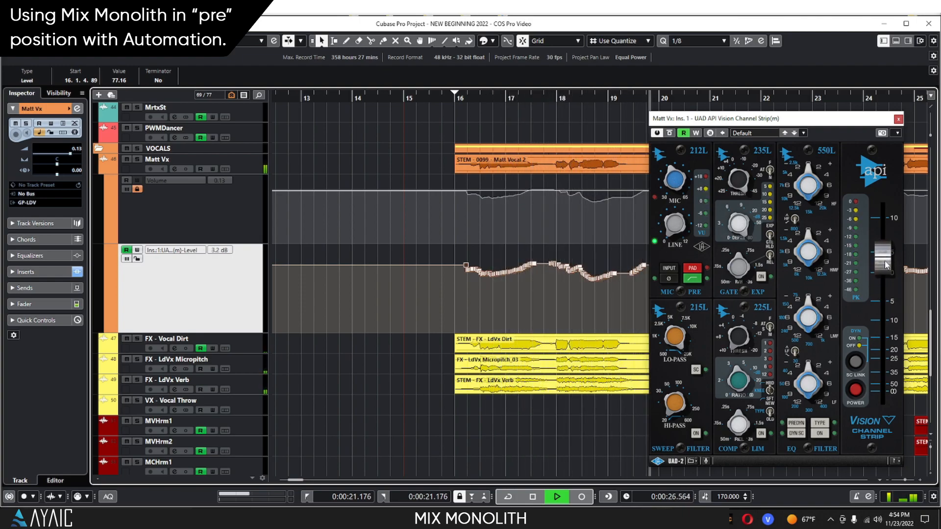
key(space)
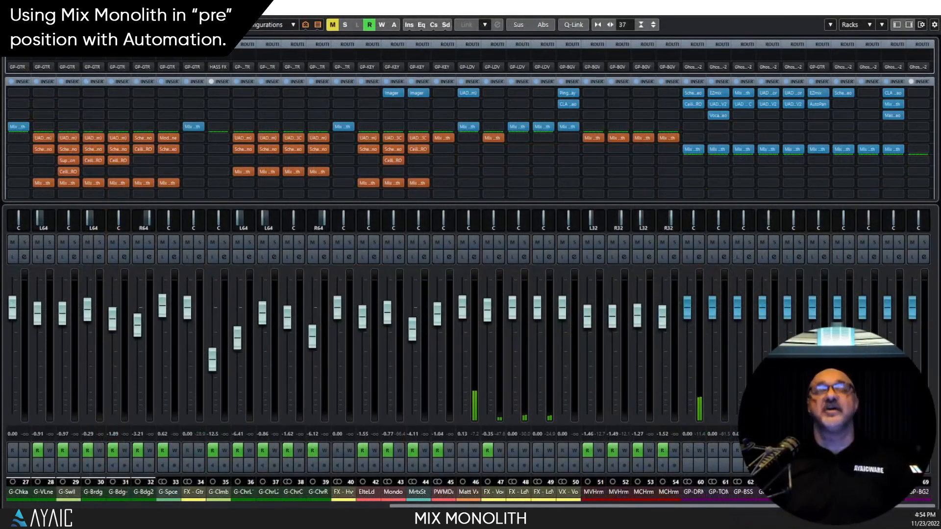
Move the API Vision editor aside in the MixConsole and reset the lead vocal channel fader to 0.00 dB.
drag(2, 177, 286, 116)
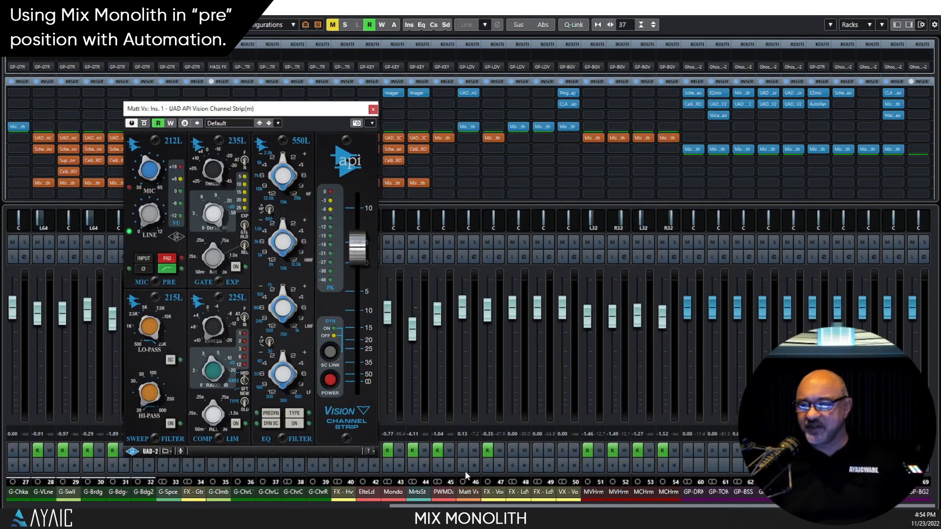
drag(462, 308, 466, 339)
ctrl+click(465, 338)
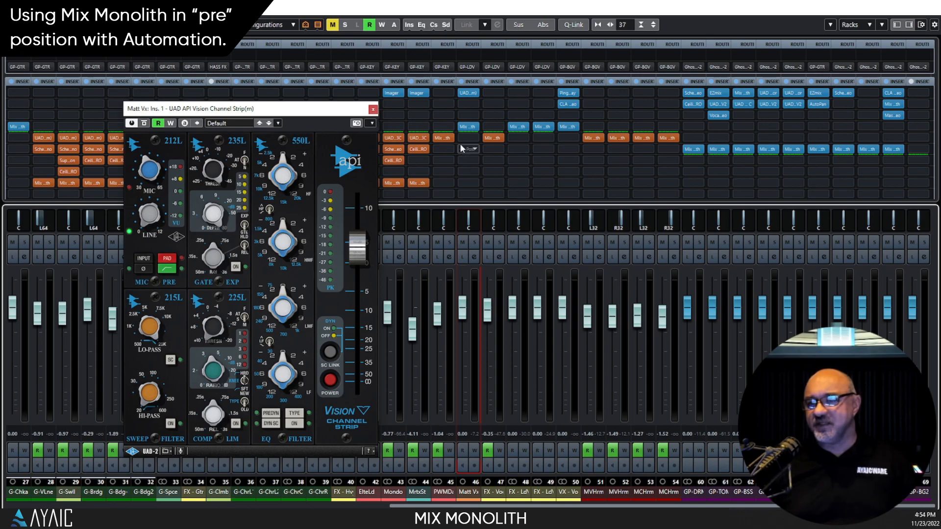
Open Mix Monolith on the lead vocal channel, learn this channel's level during playback, and apply the mix to it.
mouse_move(471, 132)
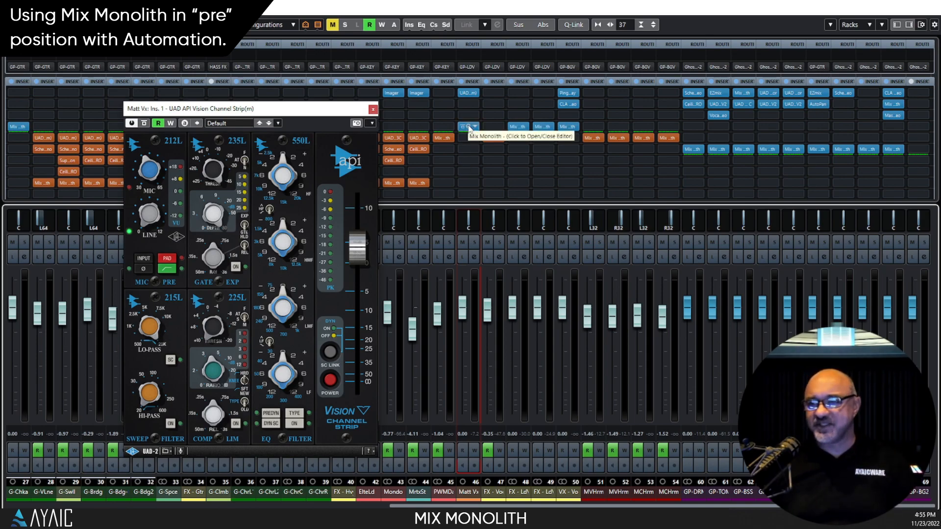
click(469, 128)
drag(580, 98, 582, 110)
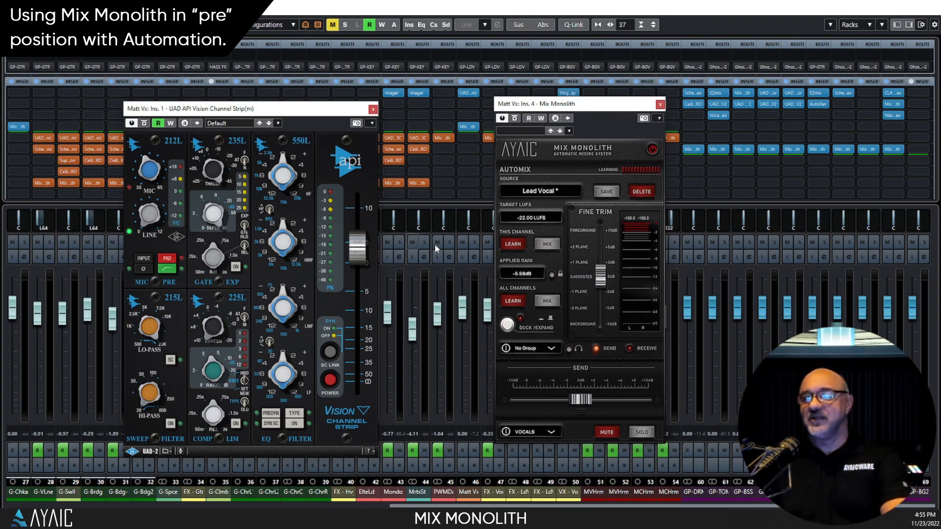
click(521, 246)
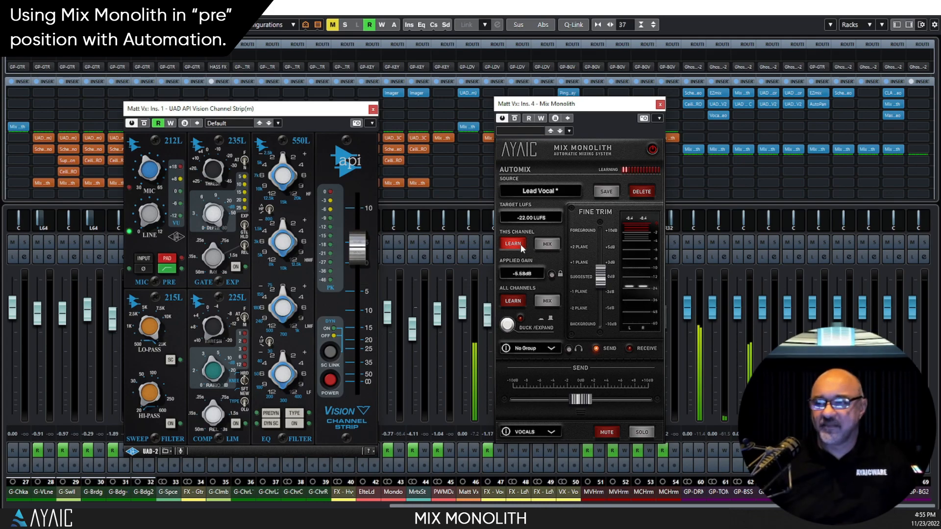
drag(583, 101, 625, 32)
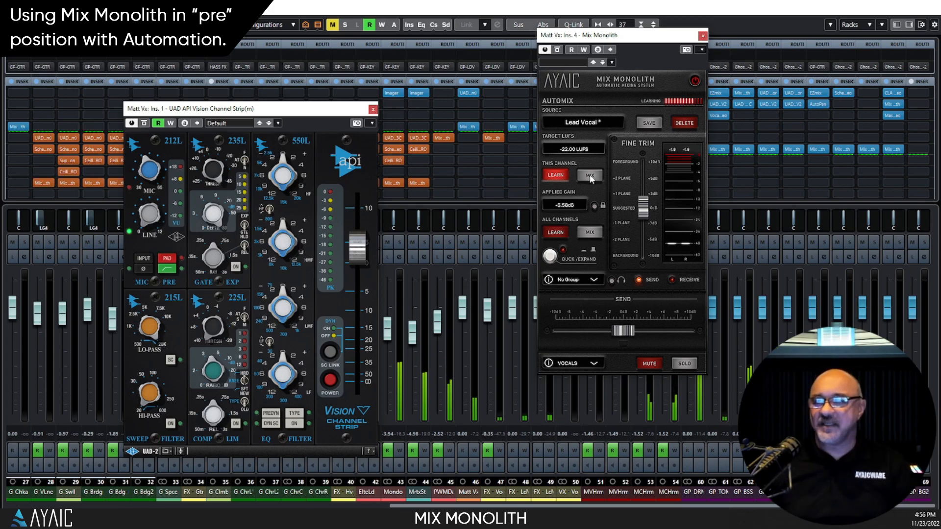
click(590, 177)
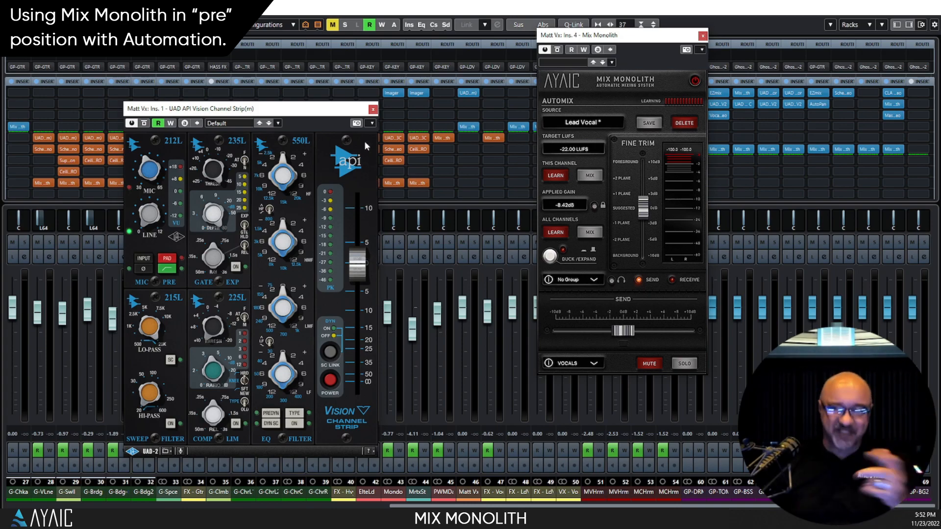
Remove the API Vision Channel Strip from the lead vocal channel's first insert slot.
click(476, 95)
scroll(509, 206, up, 9)
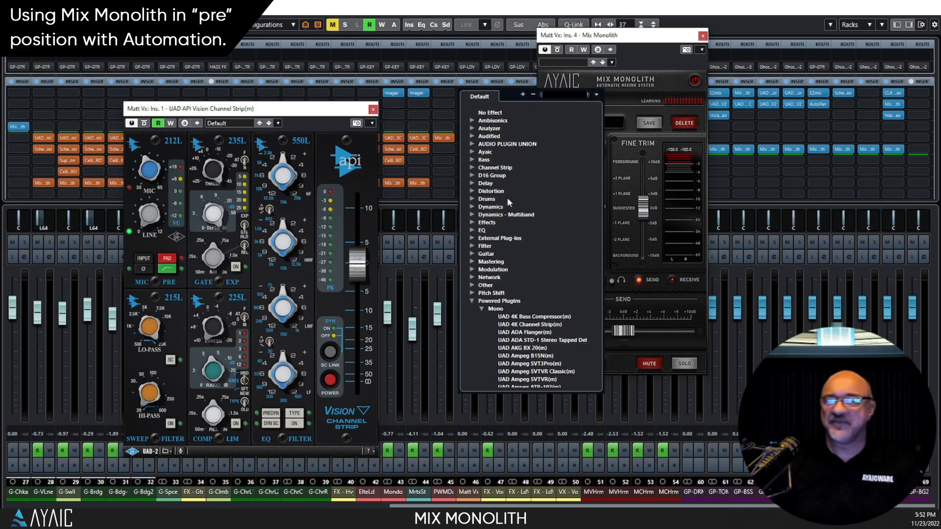
click(490, 113)
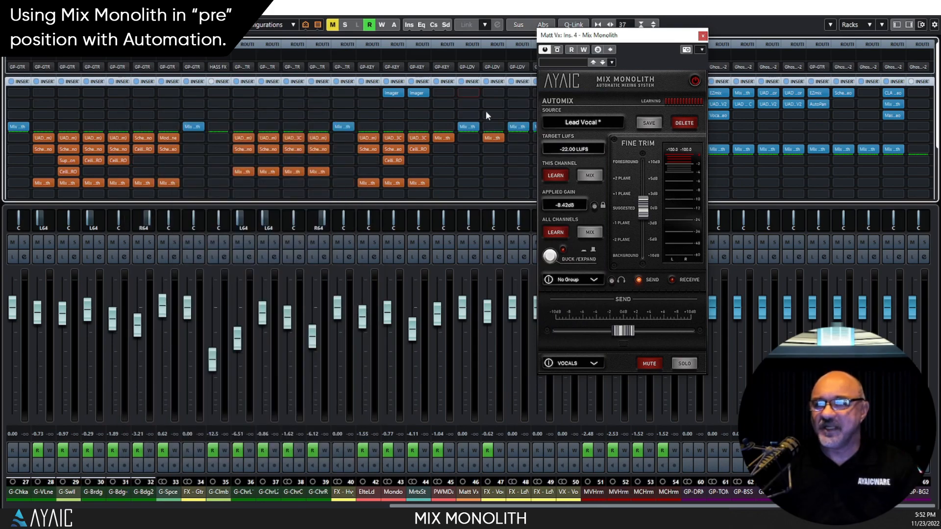
Load the mono UAD Trident A-Range(m) from Powered Plugins into the lead vocal channel's first insert slot.
click(474, 92)
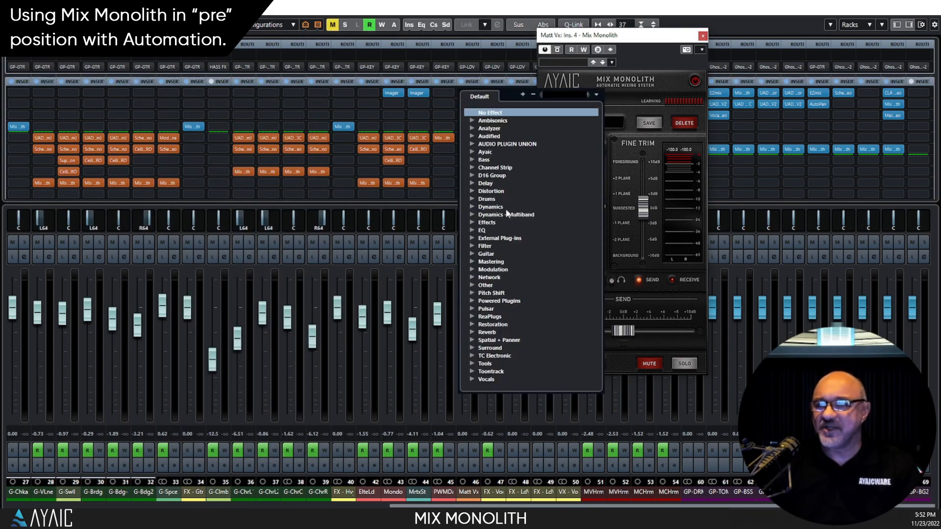
click(473, 301)
click(481, 308)
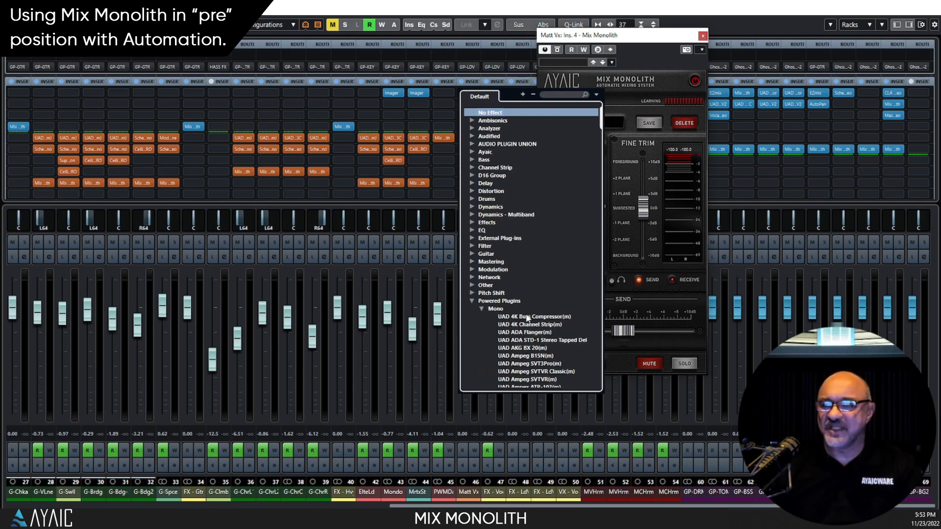
scroll(527, 318, down, 15)
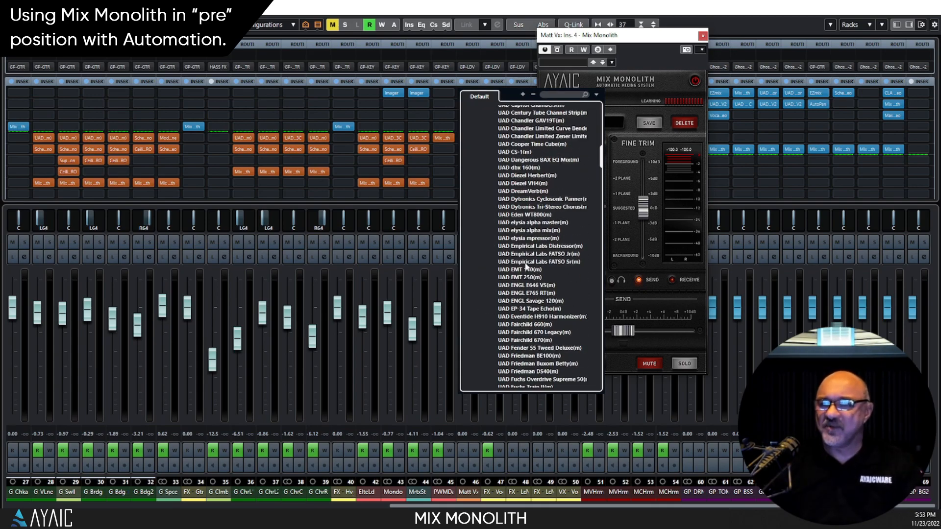
scroll(525, 266, down, 10)
scroll(526, 266, down, 15)
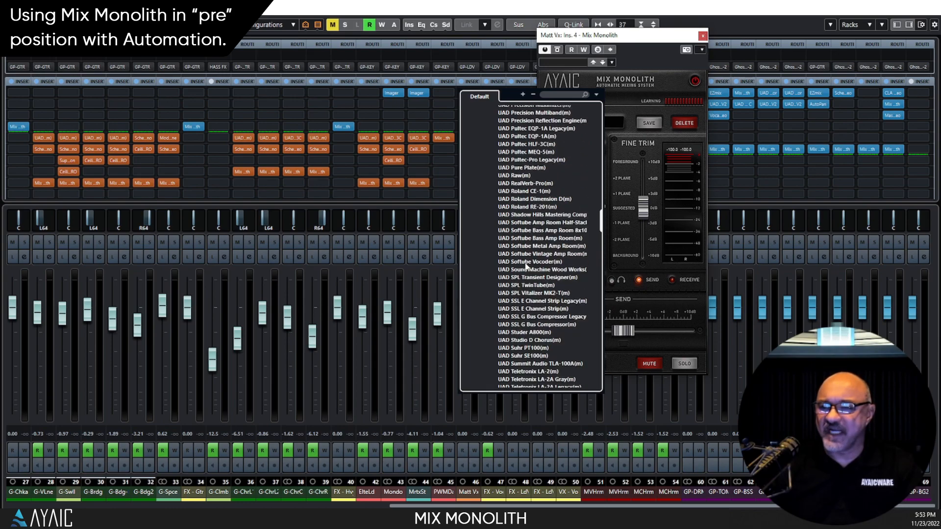
scroll(526, 266, down, 3)
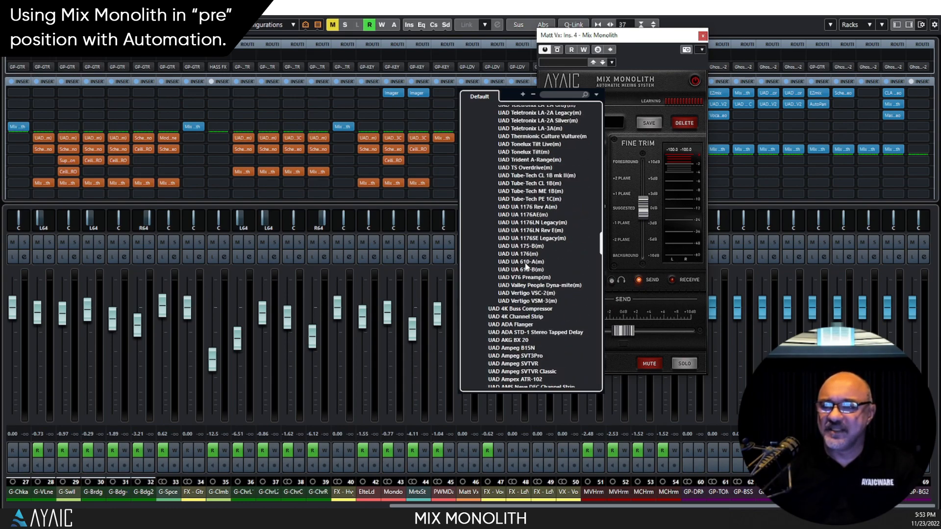
scroll(526, 266, up, 2)
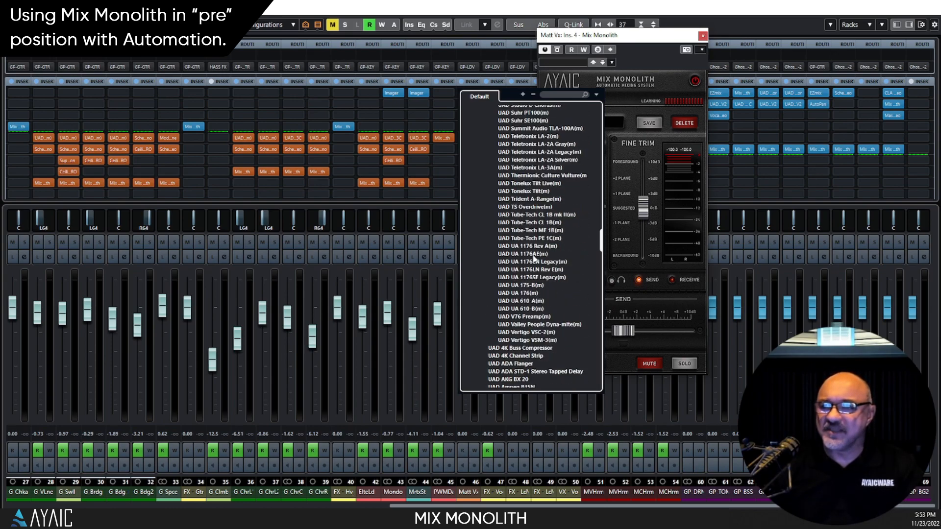
click(526, 199)
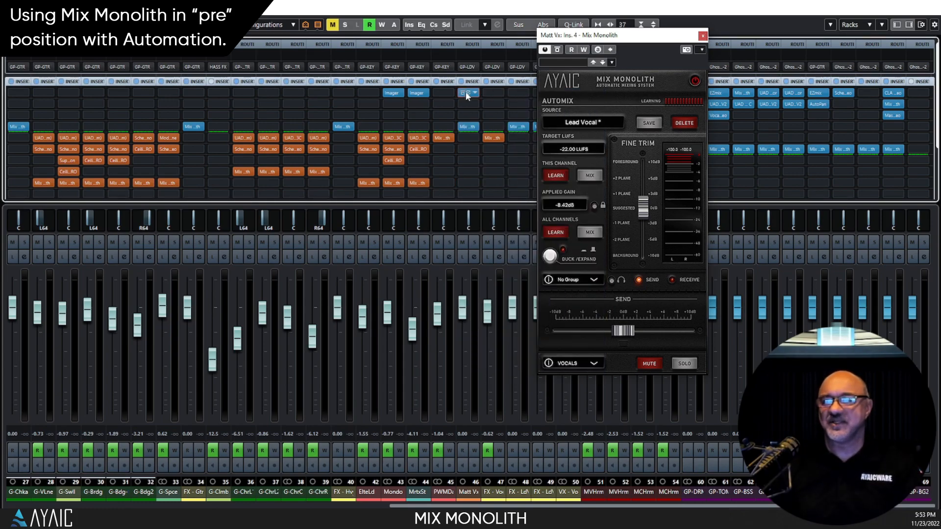
Move the Trident A-Range editor from the MixConsole to the project window, below the vocal tracks.
drag(378, 188, 392, 329)
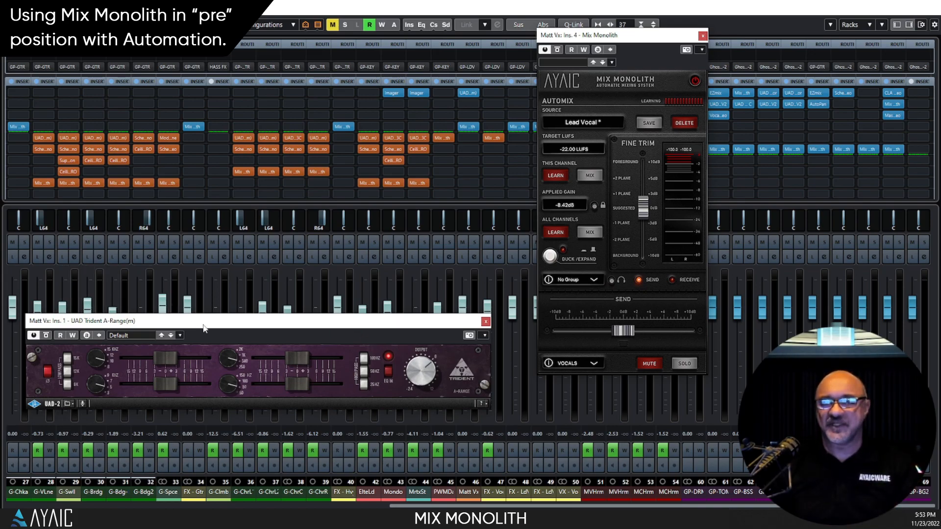
drag(209, 326, 140, 325)
drag(140, 326, 8, 328)
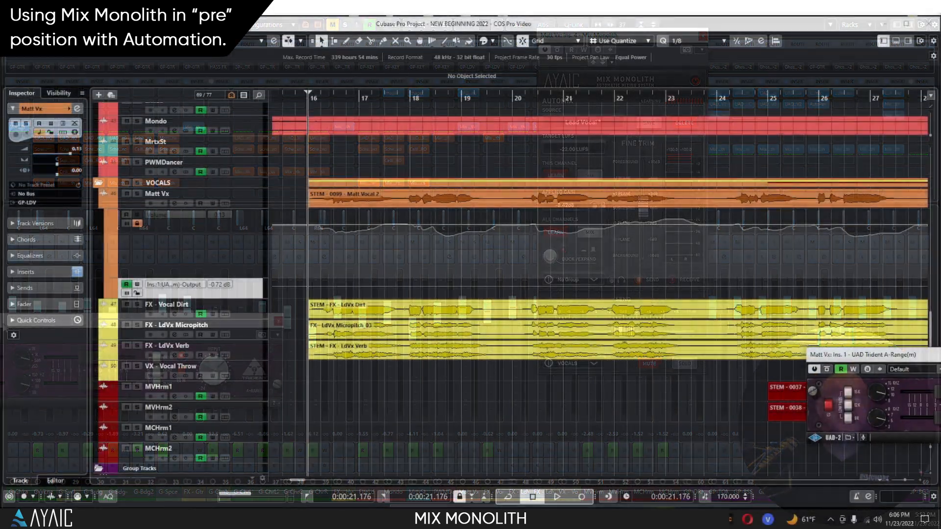
drag(921, 355, 676, 388)
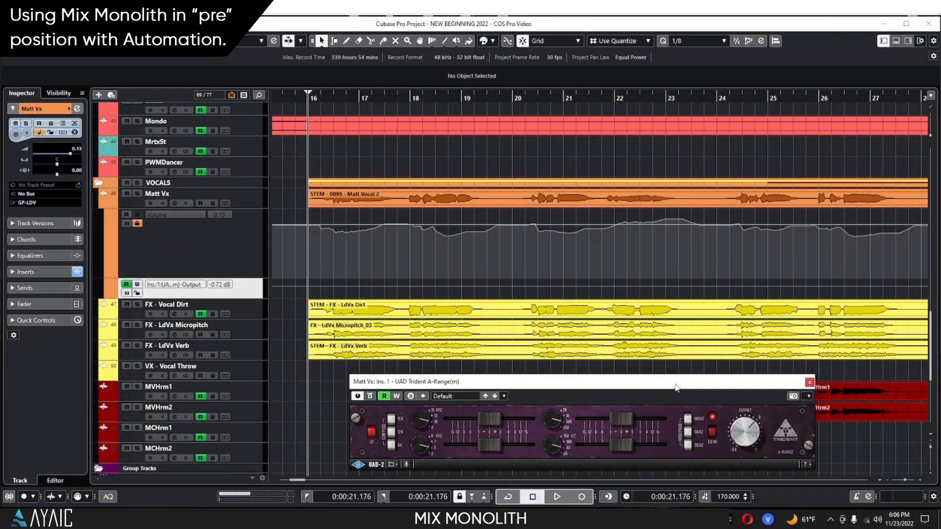
Enable automation writing on the lead vocal track and record a short Trident Output knob move from bar 16.
click(239, 246)
click(212, 203)
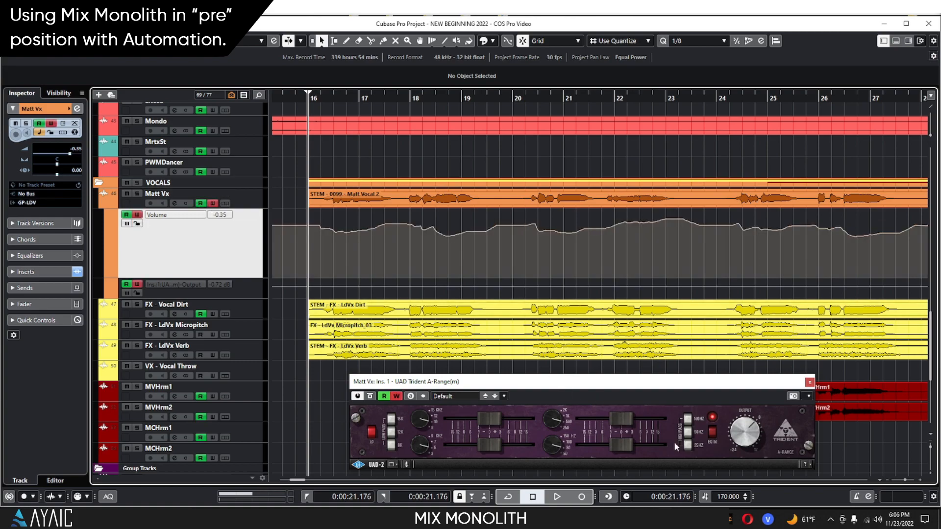
key(space)
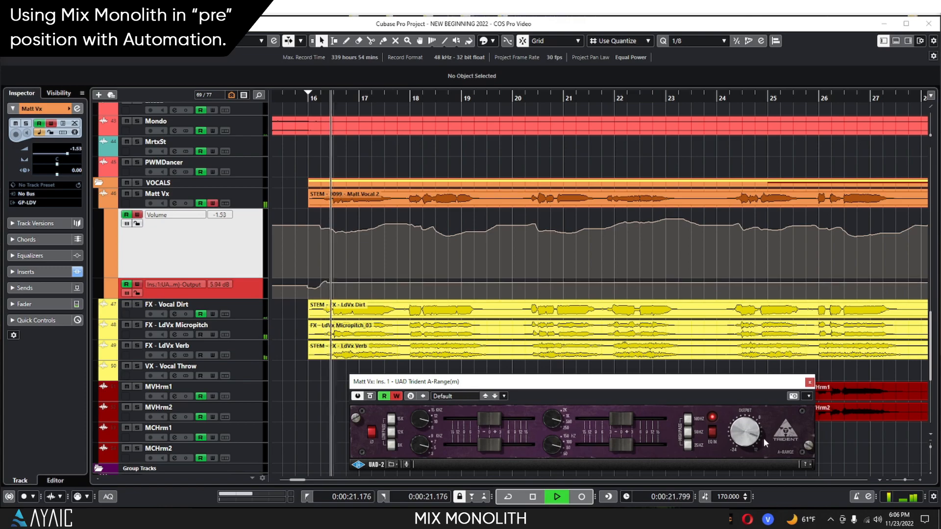
key(space)
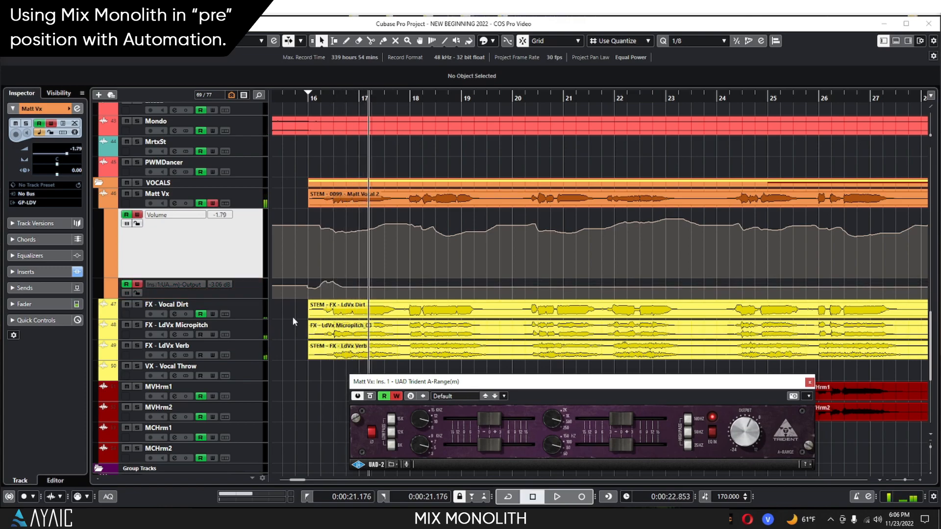
Enlarge the Trident Output automation lane, delete its recorded points around bar 16, and turn off automation writing on the lead vocal.
drag(238, 296, 251, 347)
drag(289, 282, 367, 327)
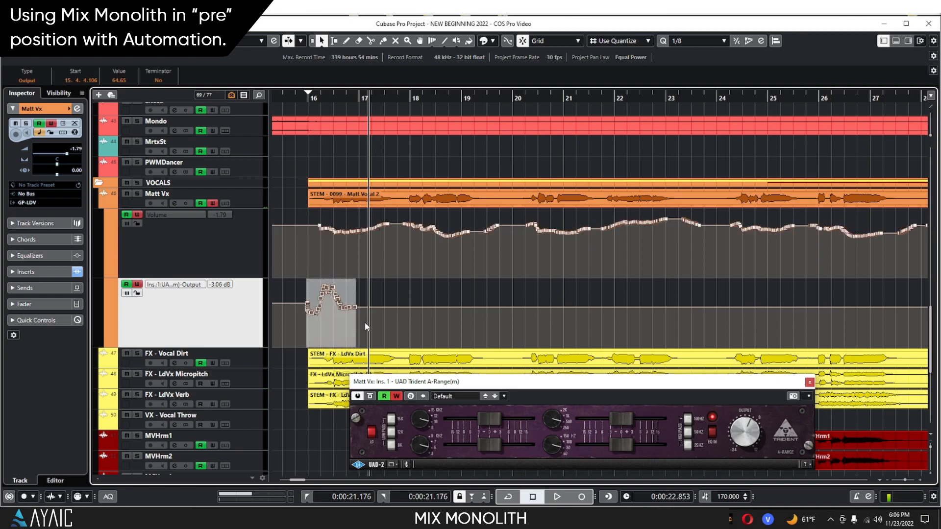
key(Delete)
click(212, 203)
Copy the lead vocal's Volume automation from bar 16 to bar 175 into the Trident Output lane at the same position.
click(334, 41)
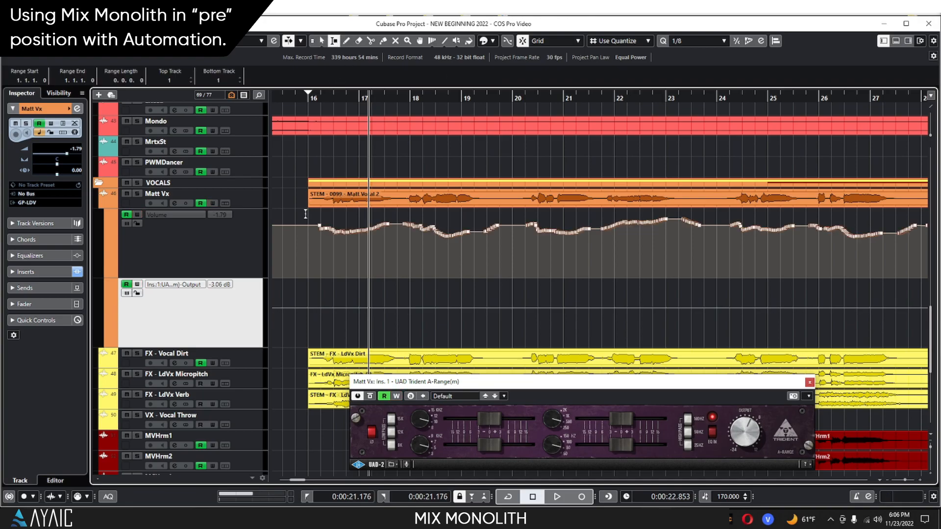
drag(308, 233, 712, 217)
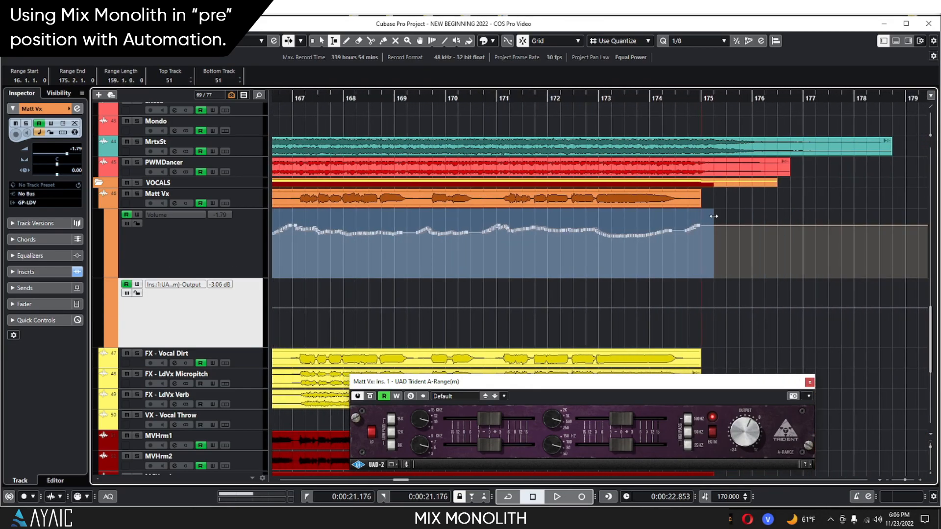
click(232, 319)
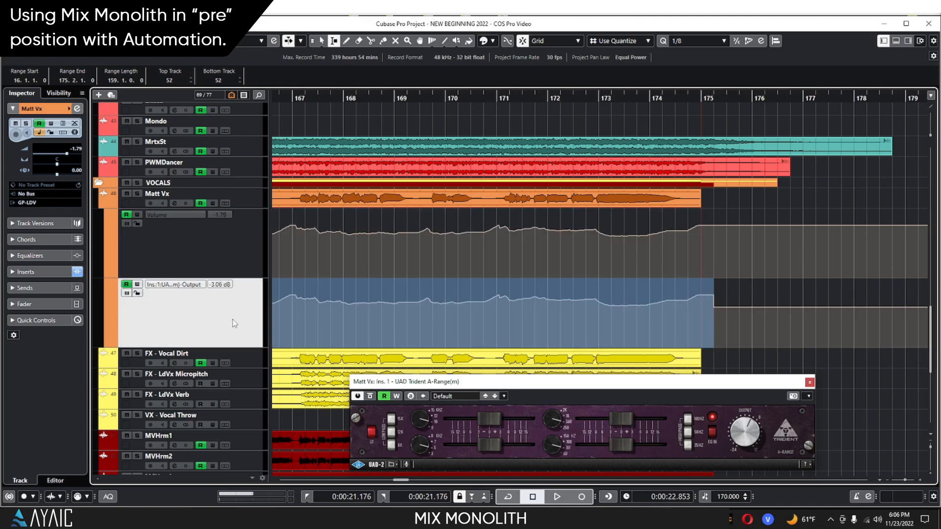
Delete the stray Output automation point at the end of the pasted range near bar 175, and disable the Volume automation.
click(322, 41)
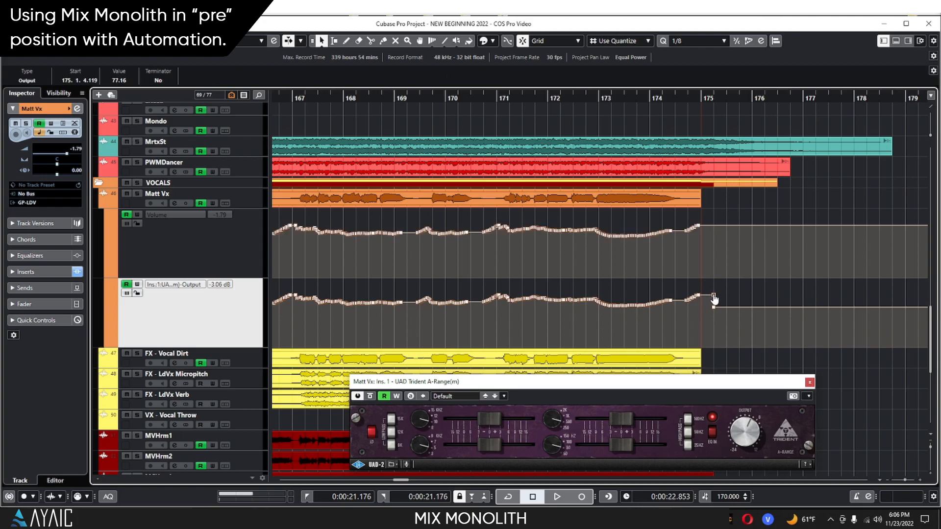
drag(713, 300, 714, 295)
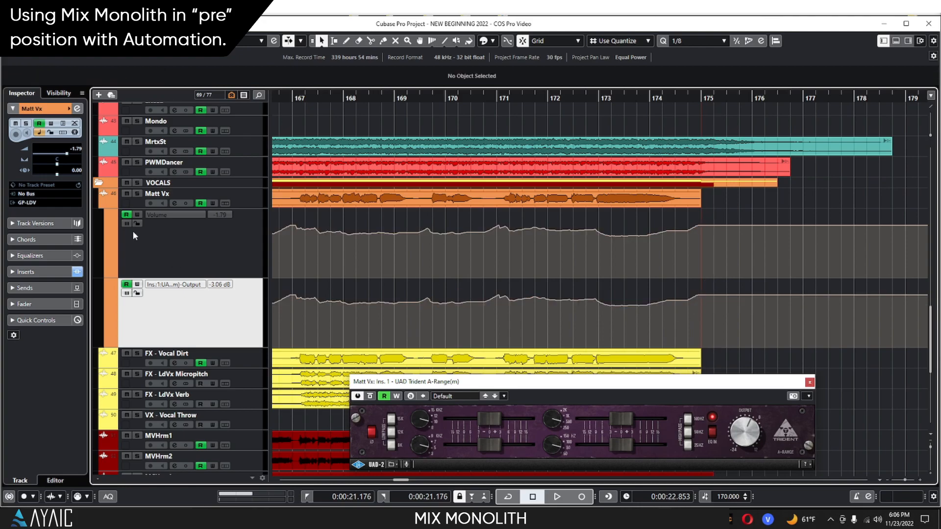
click(201, 203)
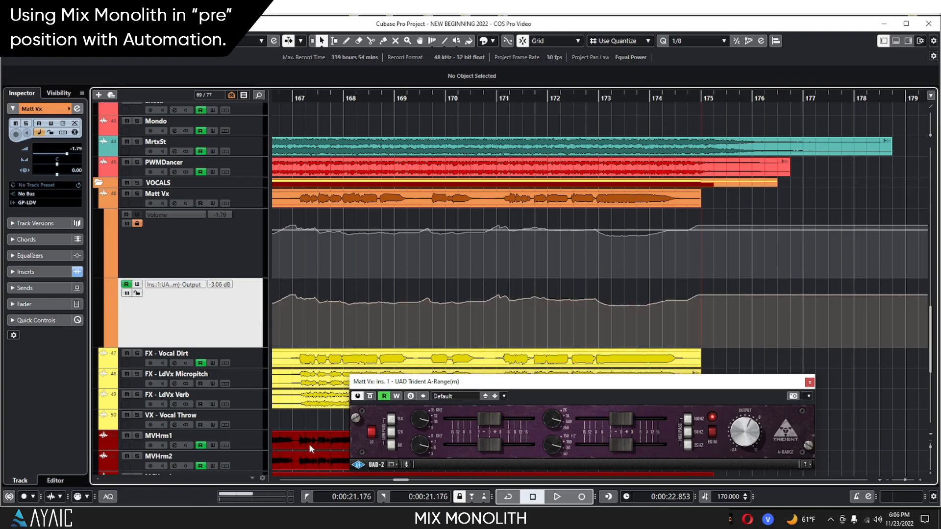
Delete the stray Output automation point at the start of the pasted range at bar 16.
drag(405, 483, 298, 472)
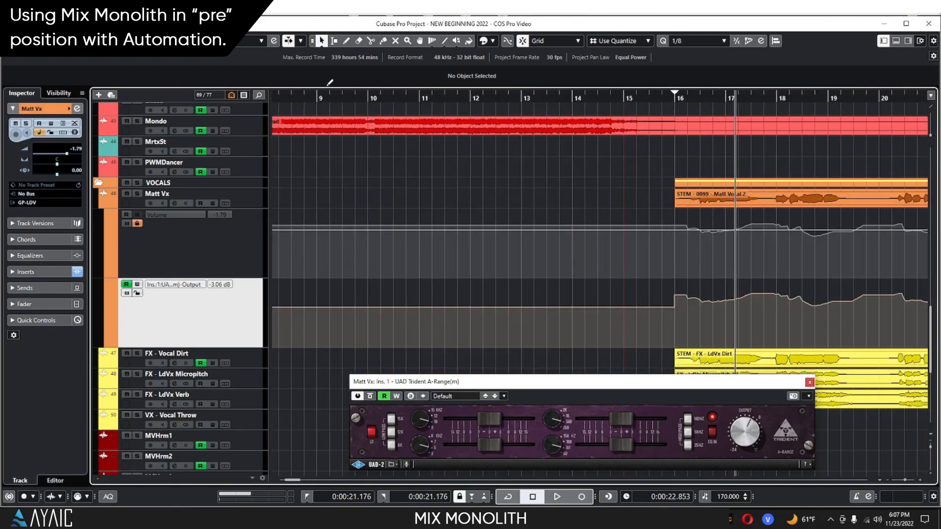
click(674, 296)
key(Delete)
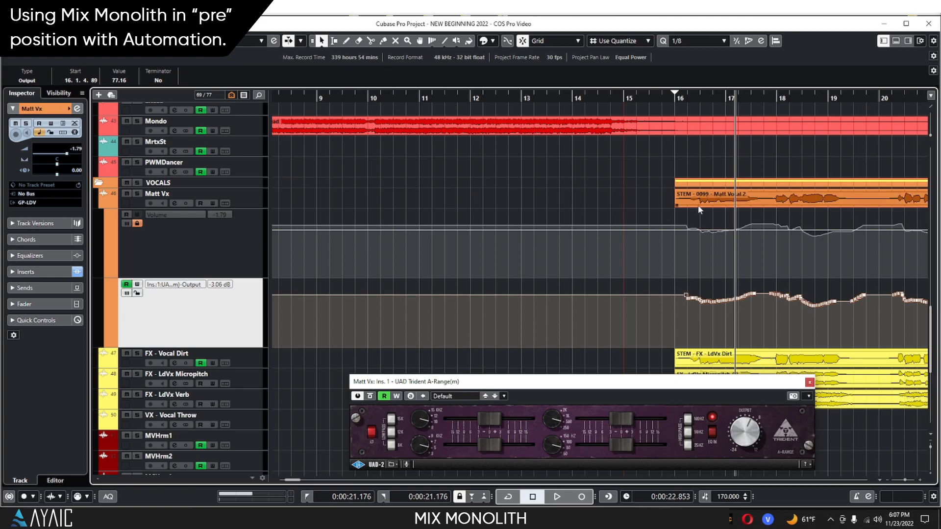
Play the song from bar 16 to check that the Trident A-Range Output knob follows the pasted automation.
click(672, 96)
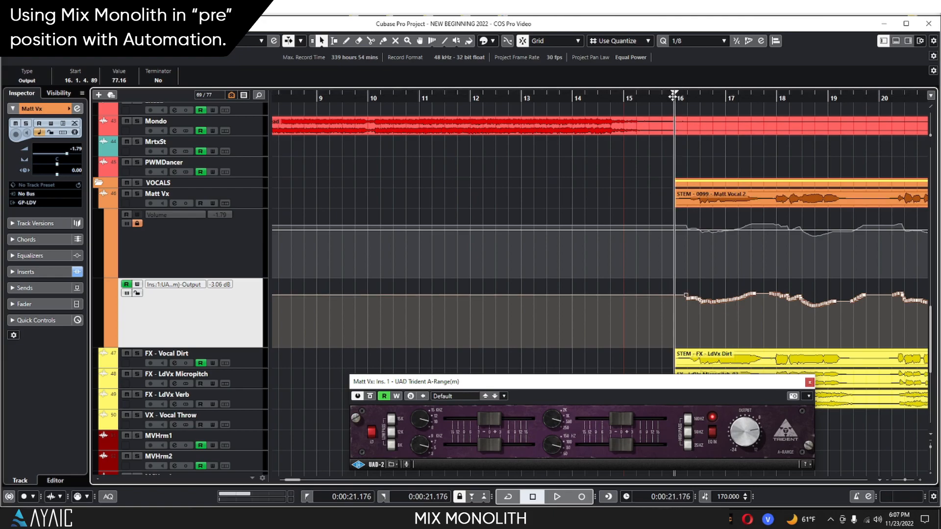
key(space)
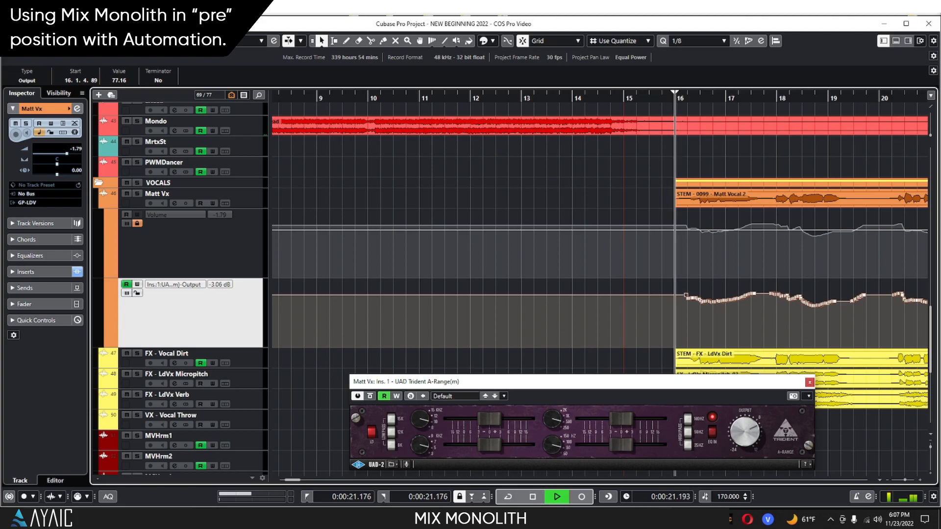
drag(653, 383, 595, 213)
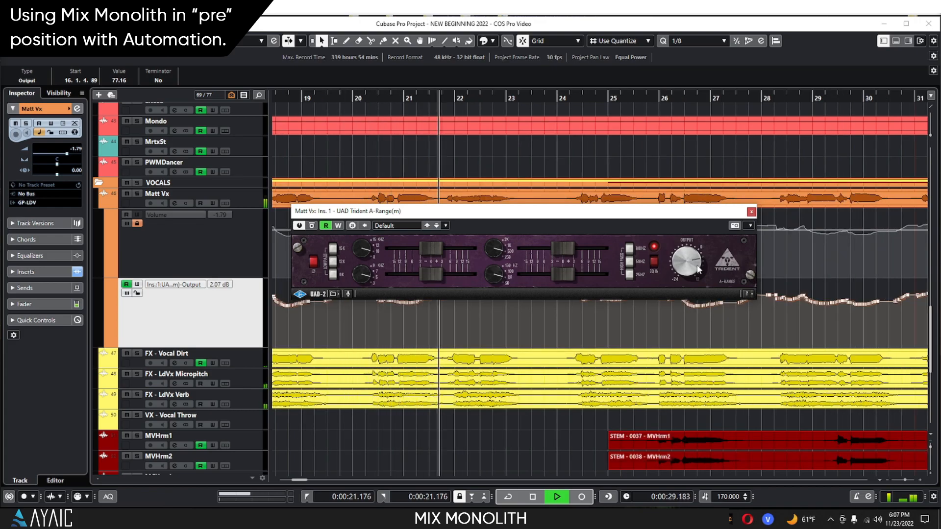
key(space)
Move the Trident A-Range editor to the MixConsole, beside the Mix Monolith editor.
drag(636, 220, 938, 299)
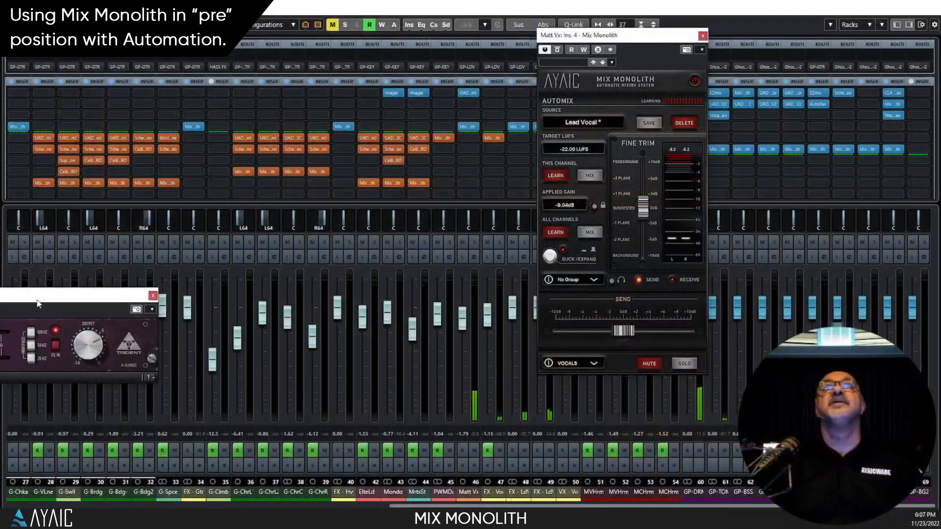
drag(37, 303, 355, 269)
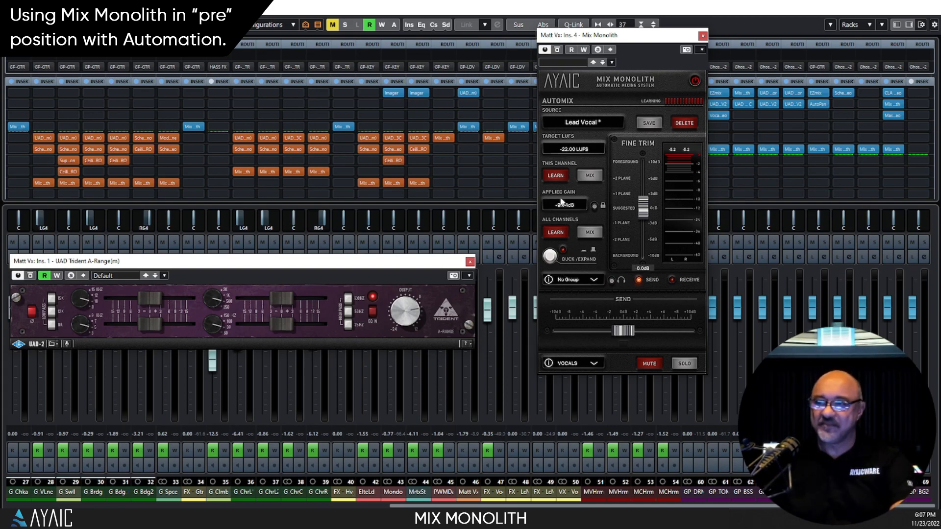
click(563, 177)
key(space)
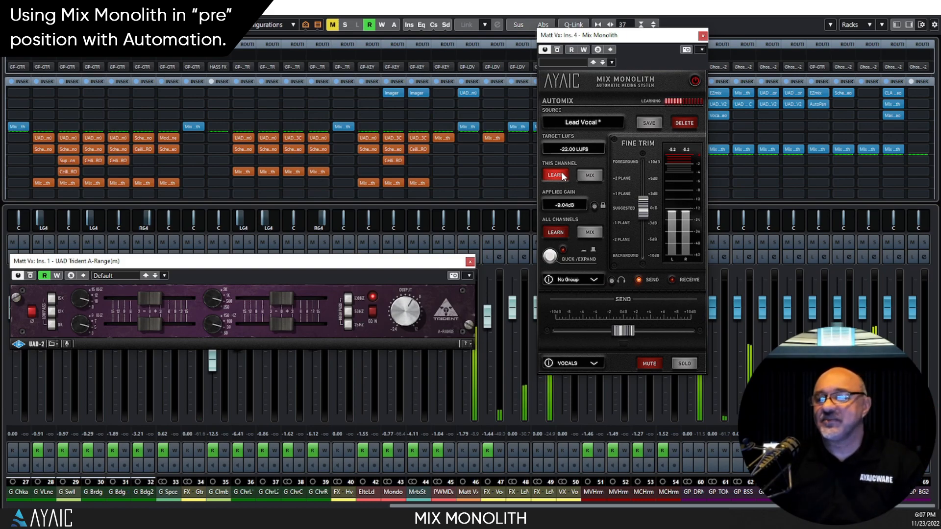
drag(434, 261, 381, 265)
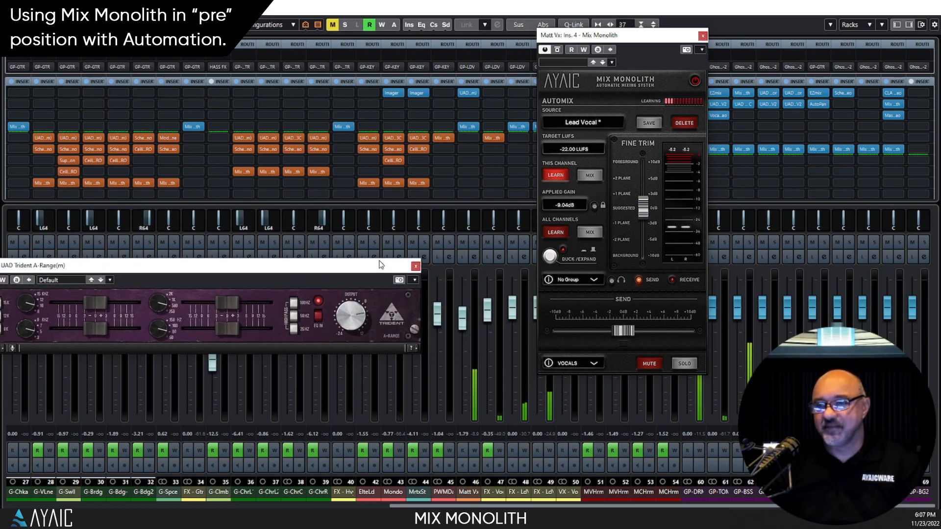
click(561, 177)
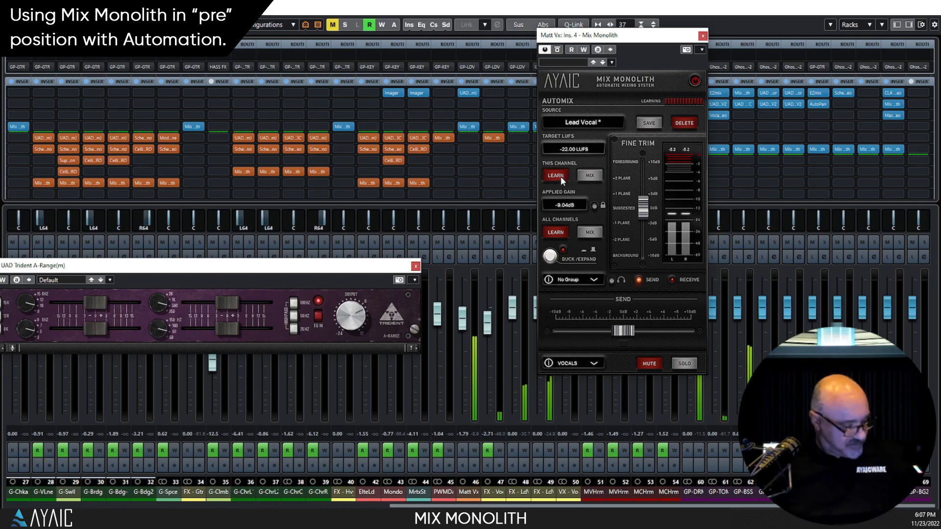
Reset the lead vocal fader to 0.00 dB, learn this channel's level in Mix Monolith during playback, and apply the mix.
click(464, 381)
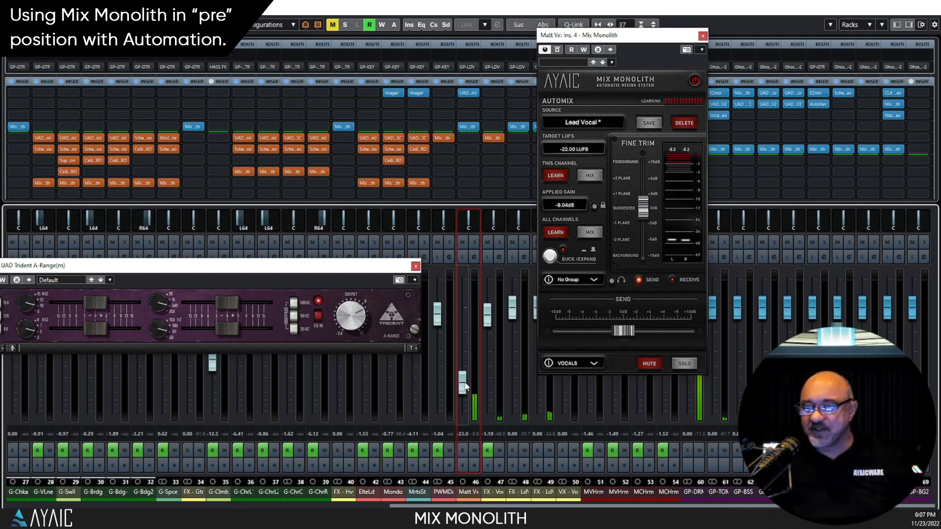
click(555, 175)
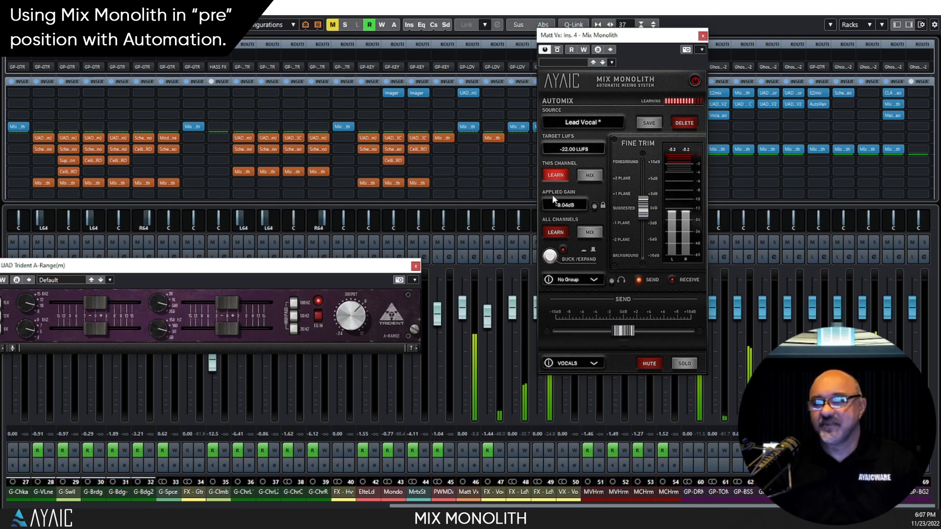
drag(296, 265, 309, 220)
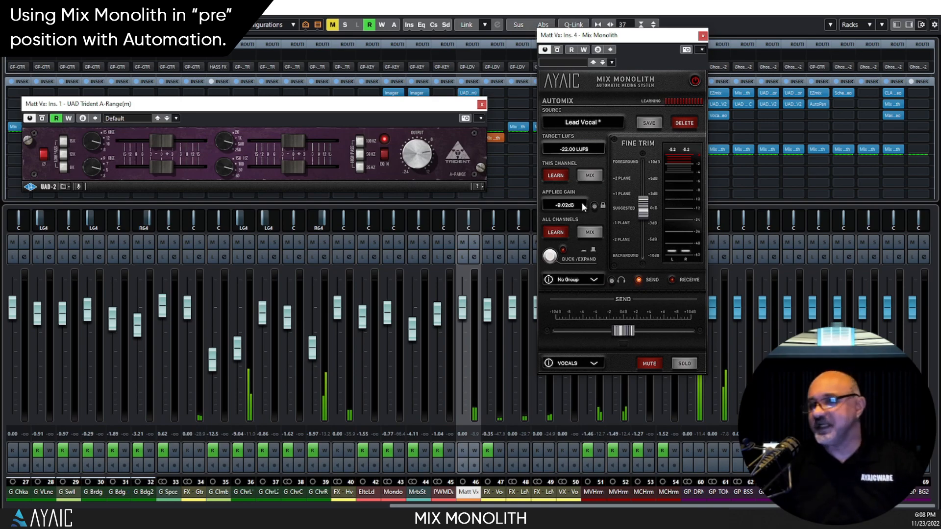
drag(364, 112, 346, 286)
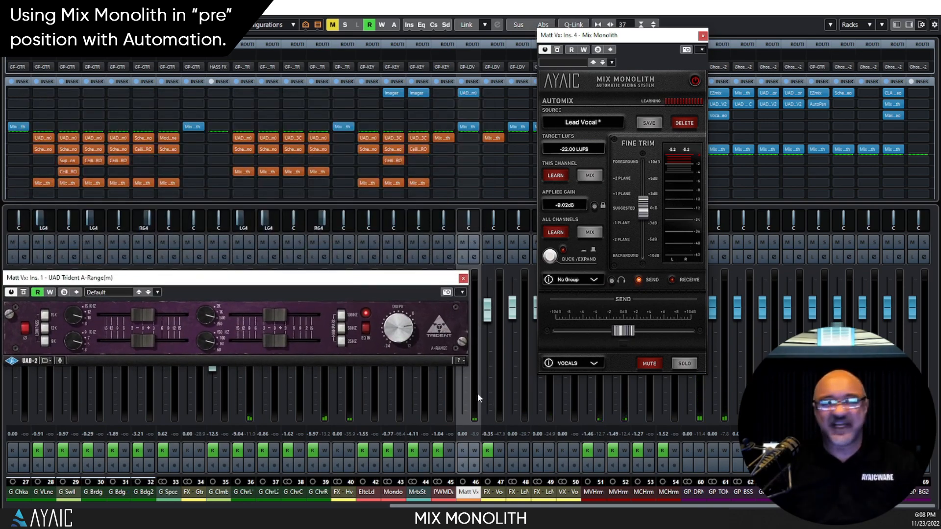